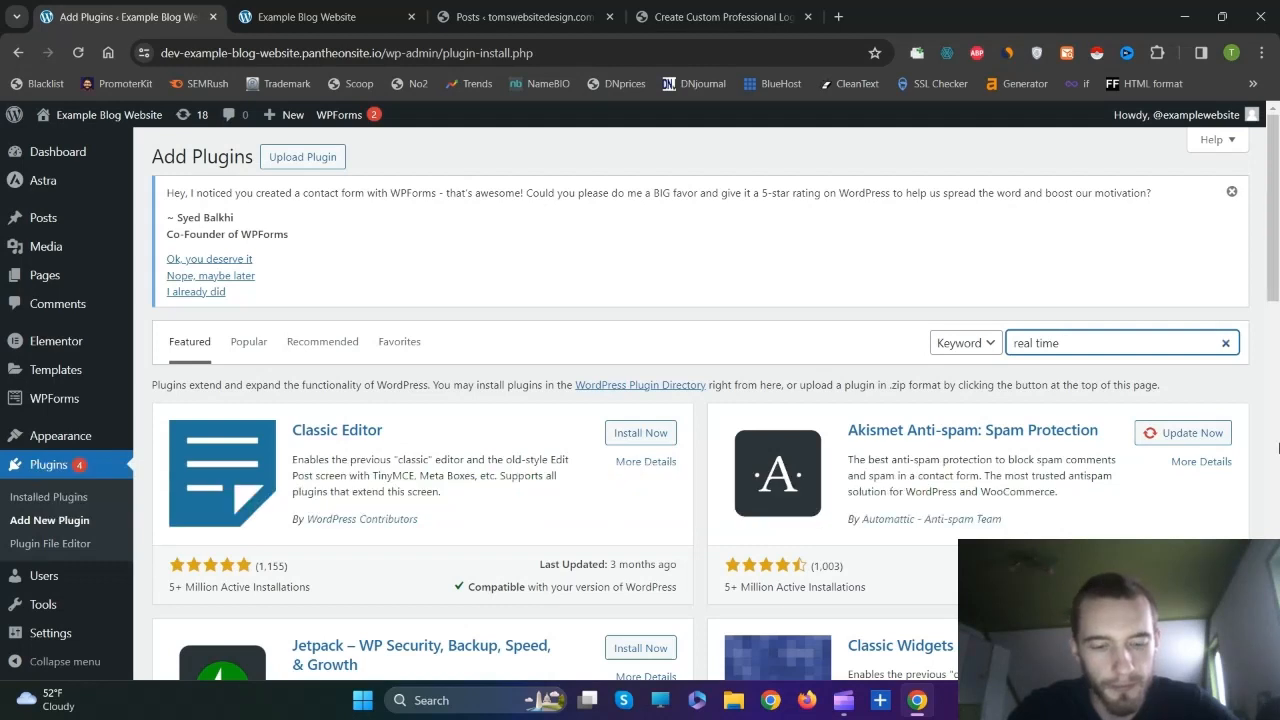
# Search the plugin directory for "real time find and replace", install and activate Real-Time Find and Replace, and open its tool page
pyautogui.write('find and repla')
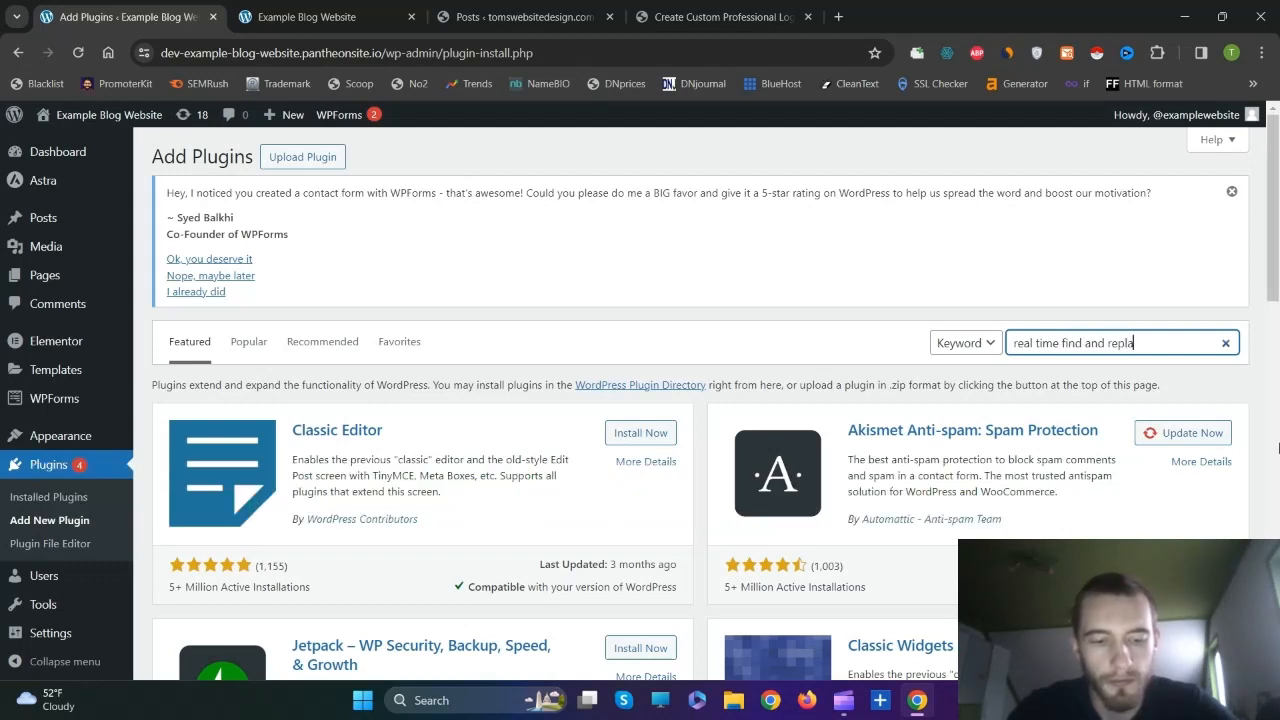
pyautogui.write('ce')
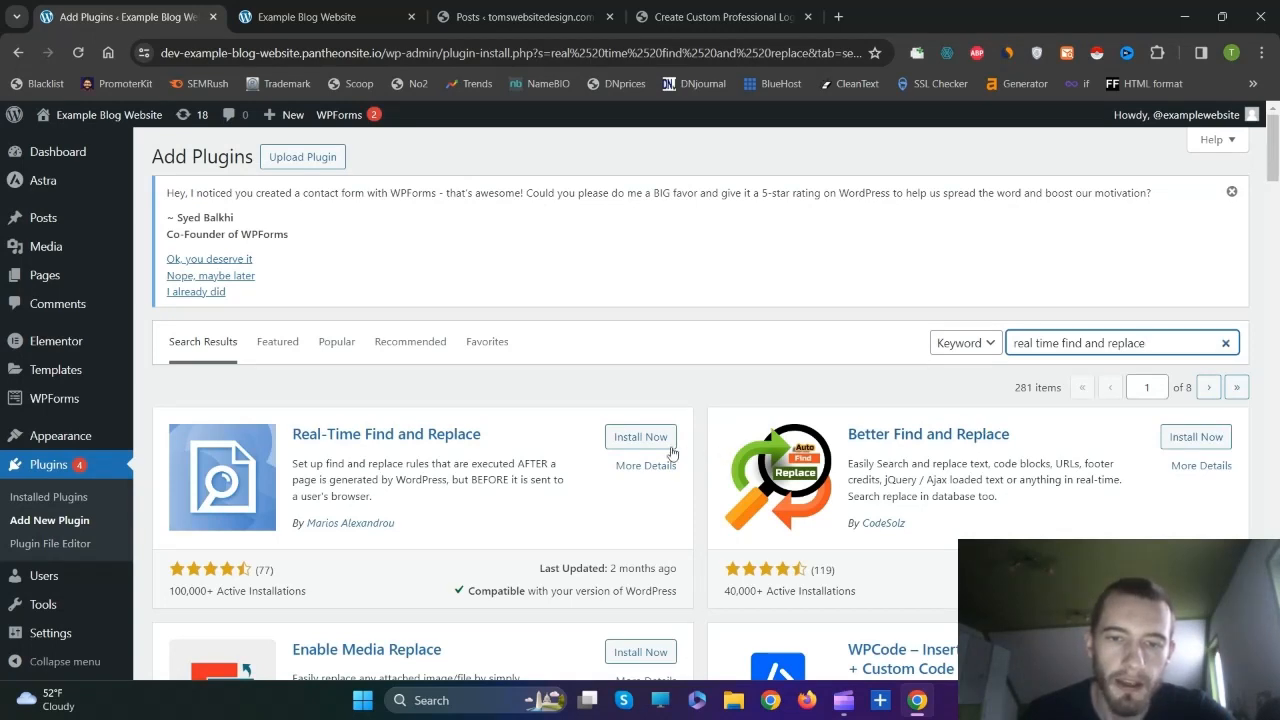
pyautogui.click(645, 438)
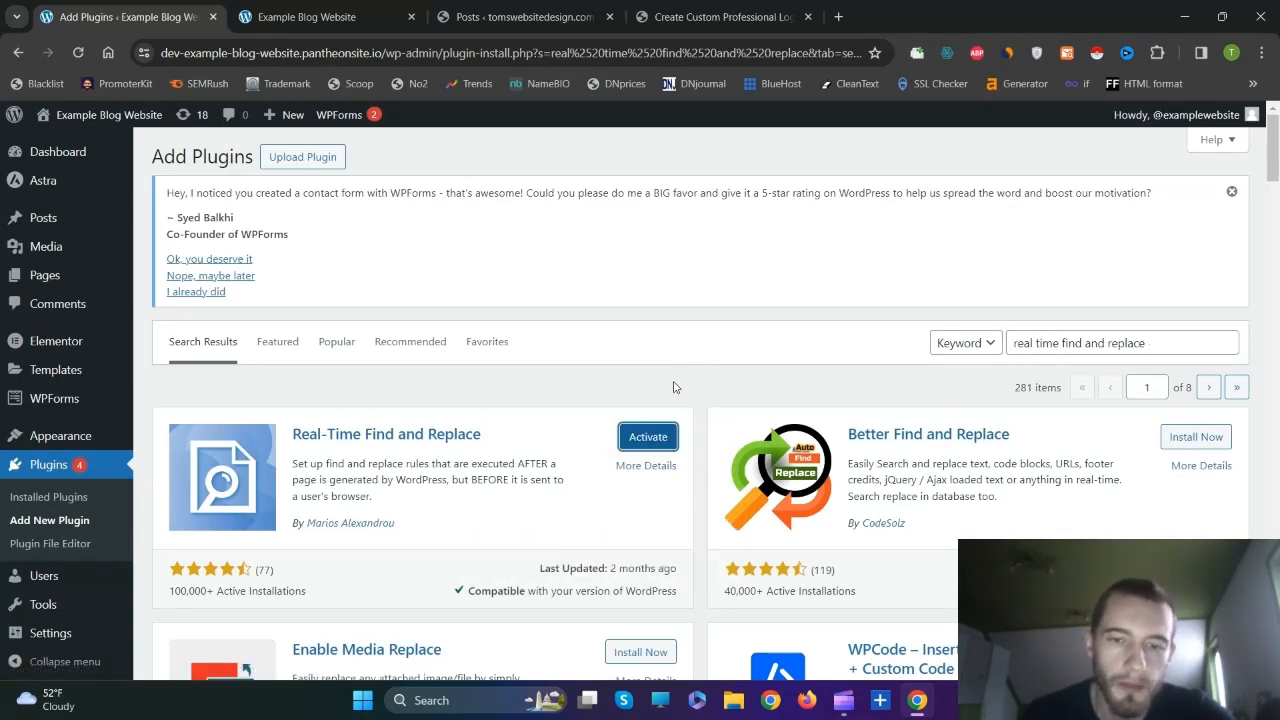
pyautogui.click(647, 439)
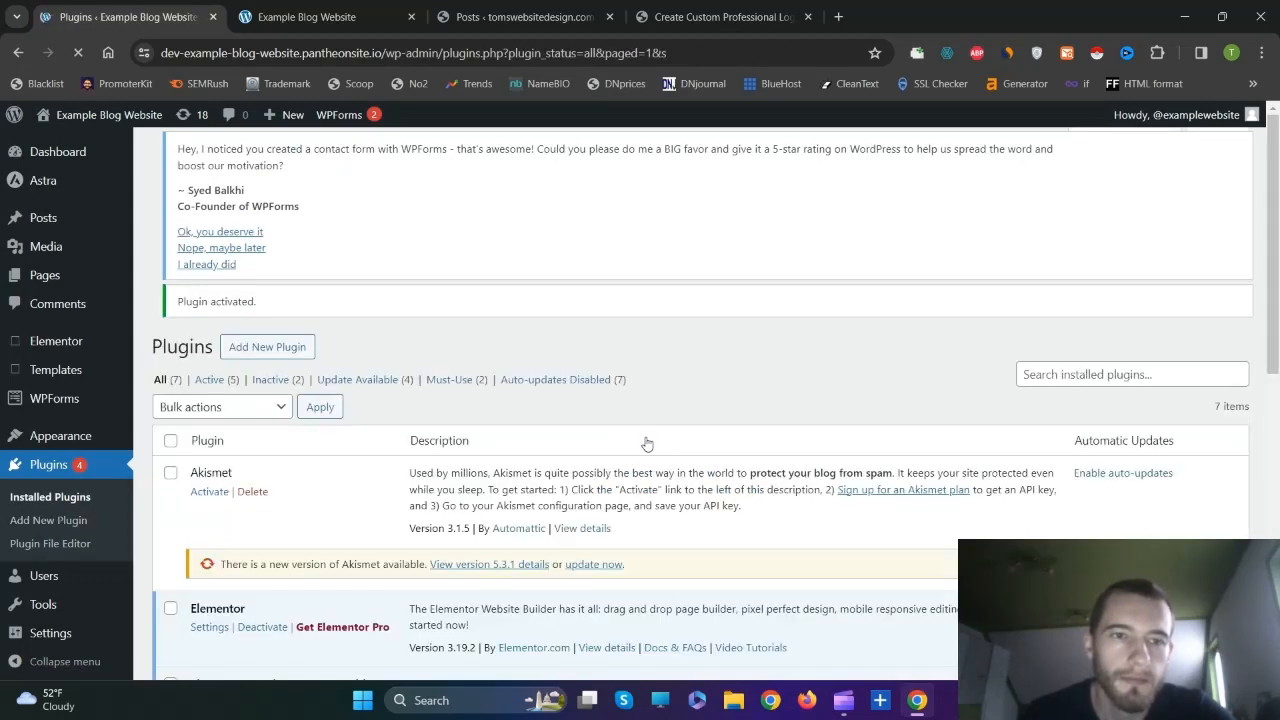
pyautogui.moveTo(78, 606)
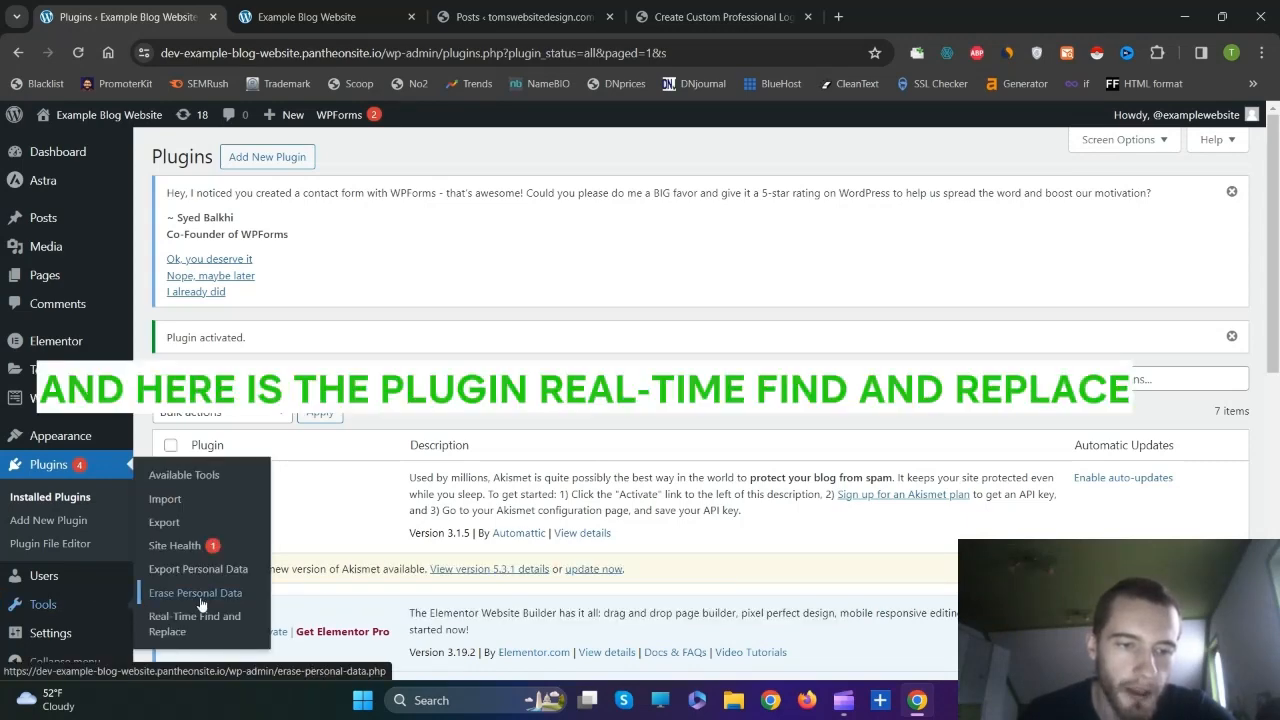
pyautogui.click(176, 628)
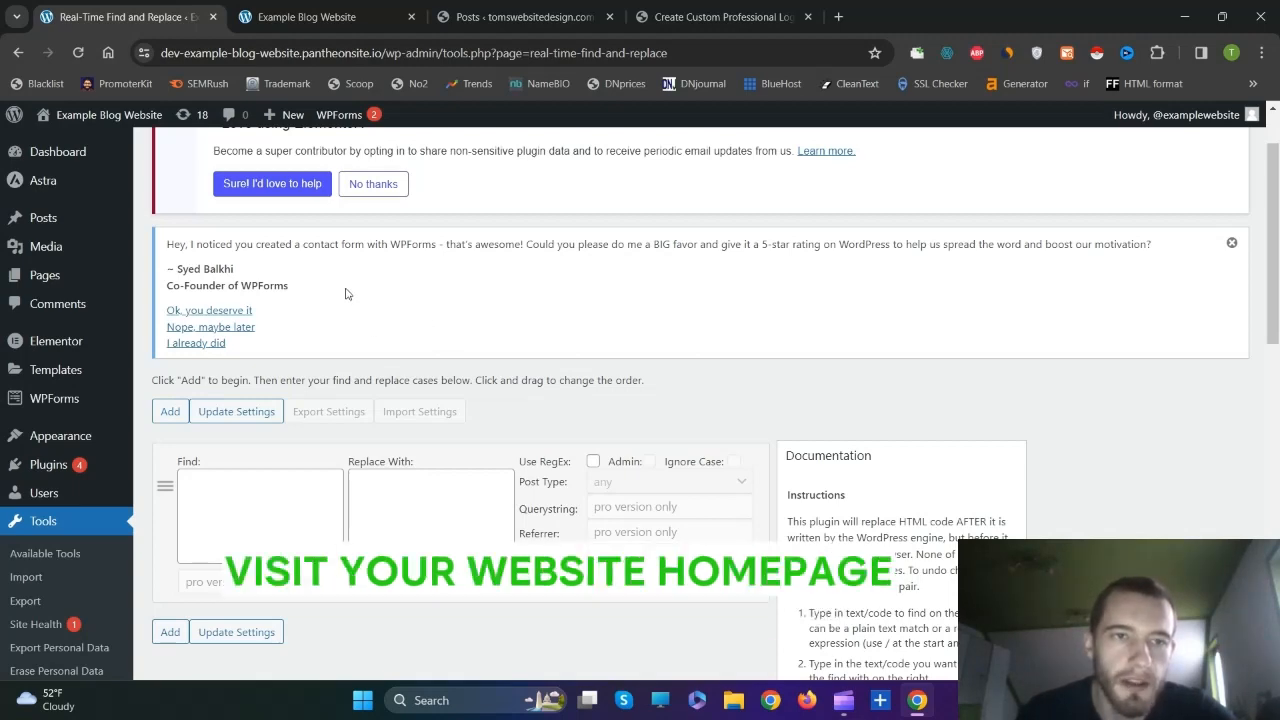
# Look over the website's homepage from header to footer and open its page source
pyautogui.click(310, 8)
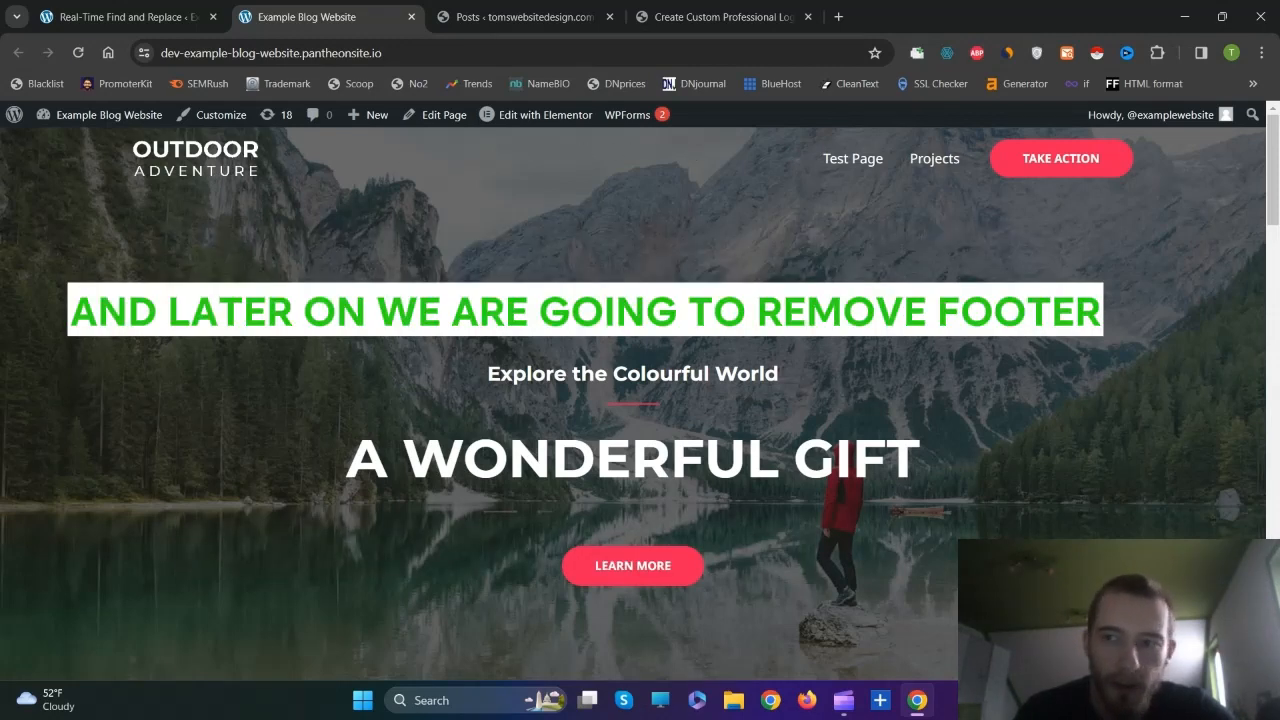
pyautogui.scroll(-15, 403, 303)
pyautogui.scroll(-5, 640, 400)
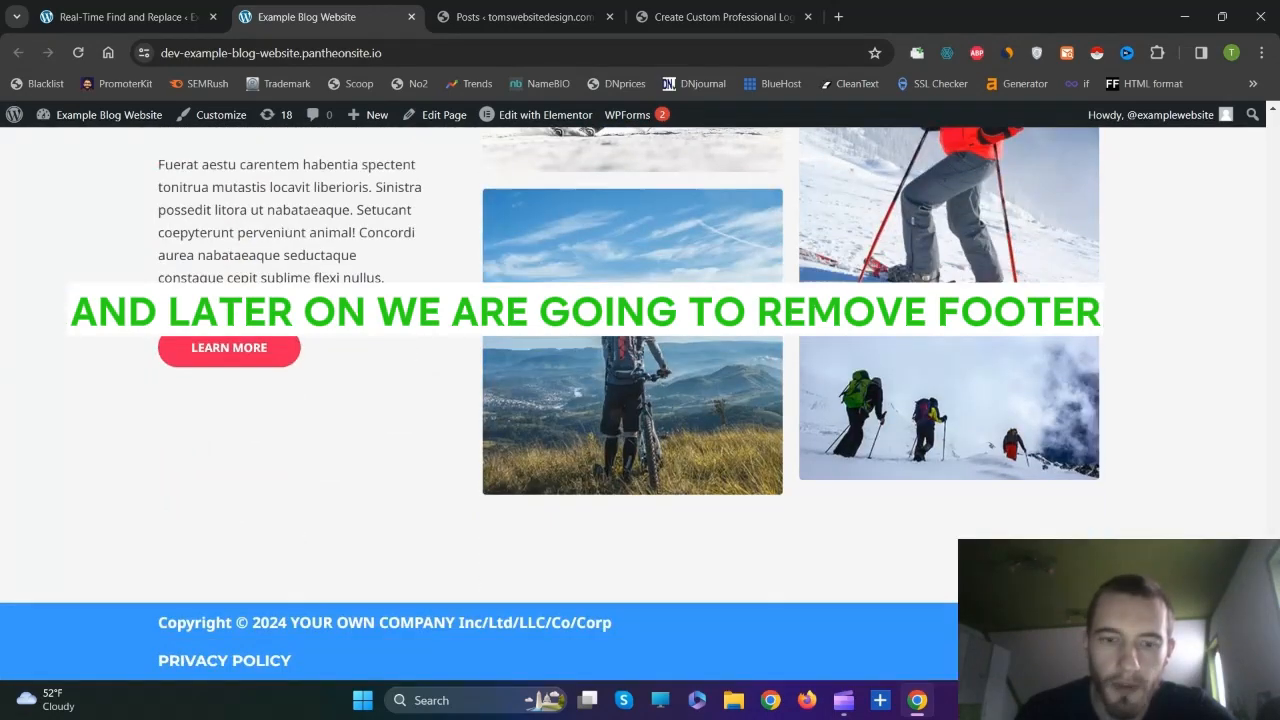
pyautogui.scroll(20, 896, 621)
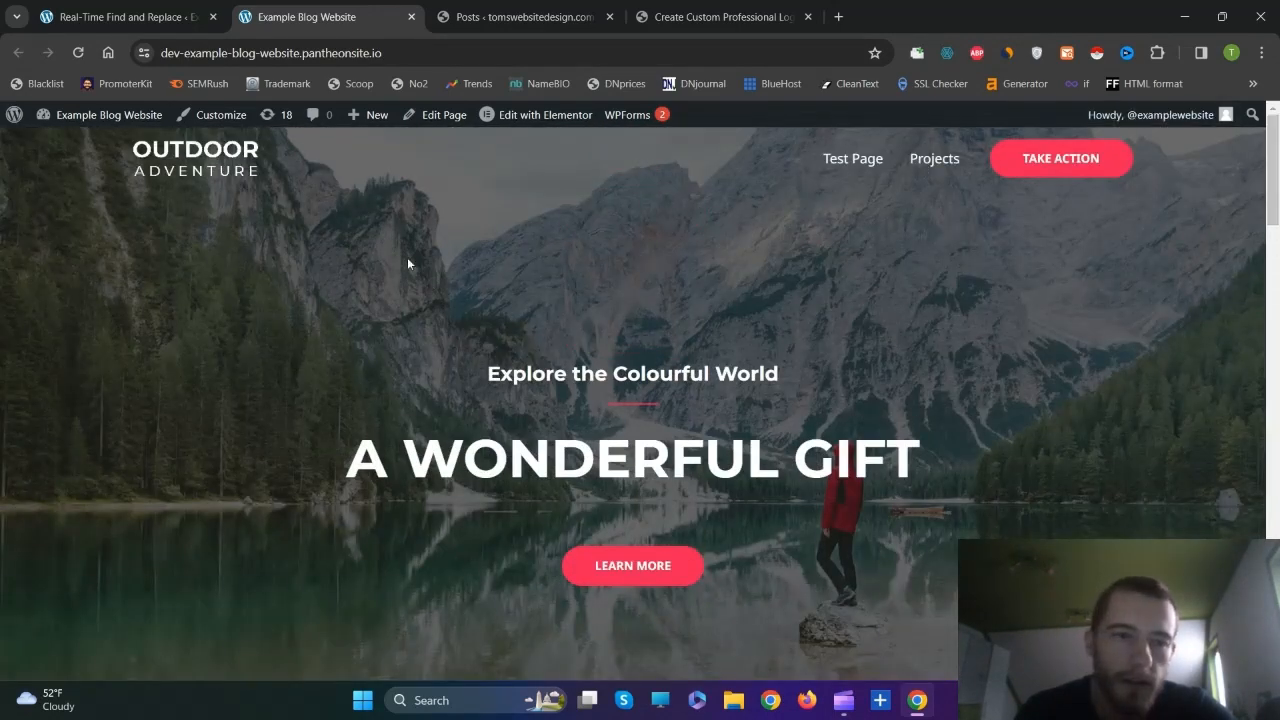
pyautogui.rightClick(502, 192)
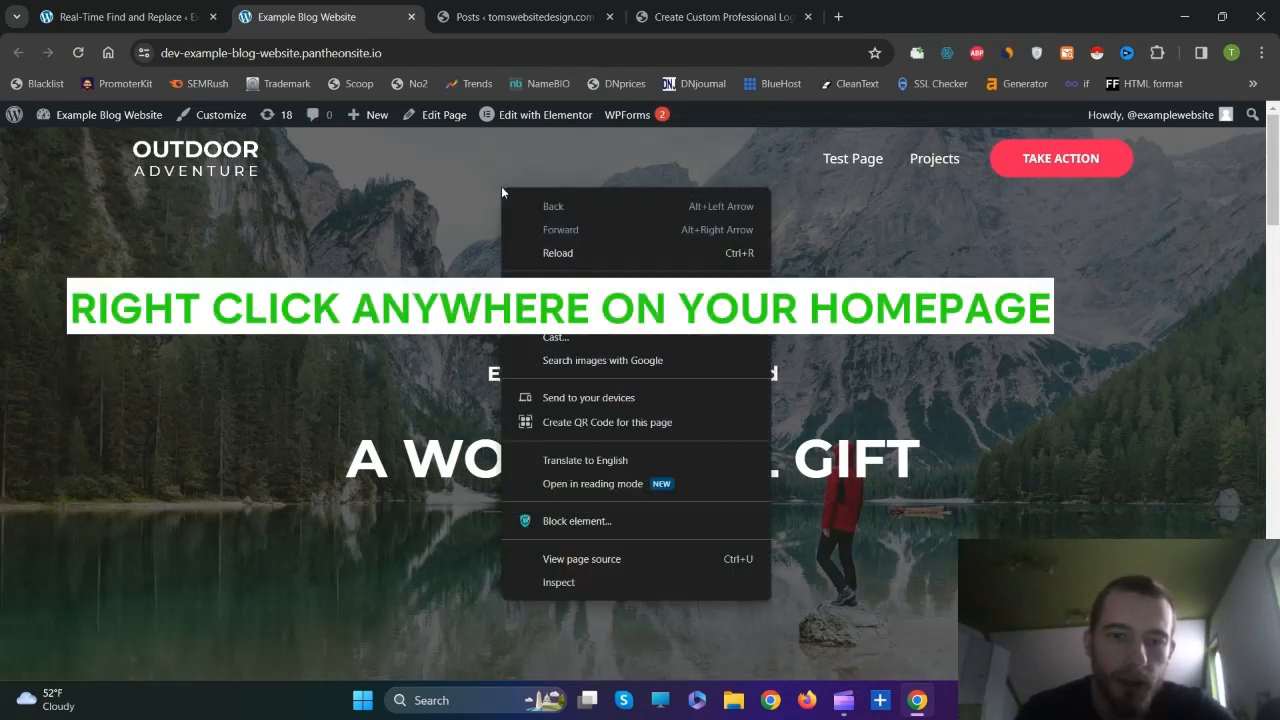
pyautogui.click(600, 560)
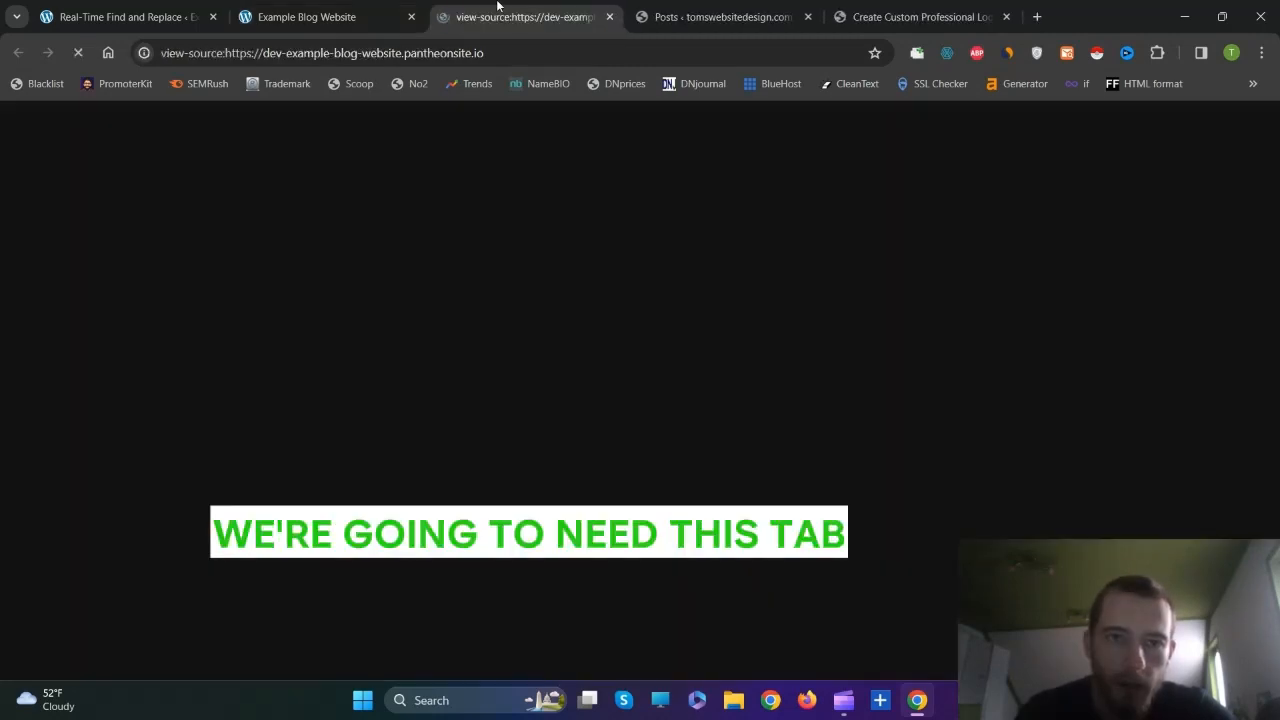
# Inspect the homepage's primary header bar element with the browser's developer tools
pyautogui.click(315, 6)
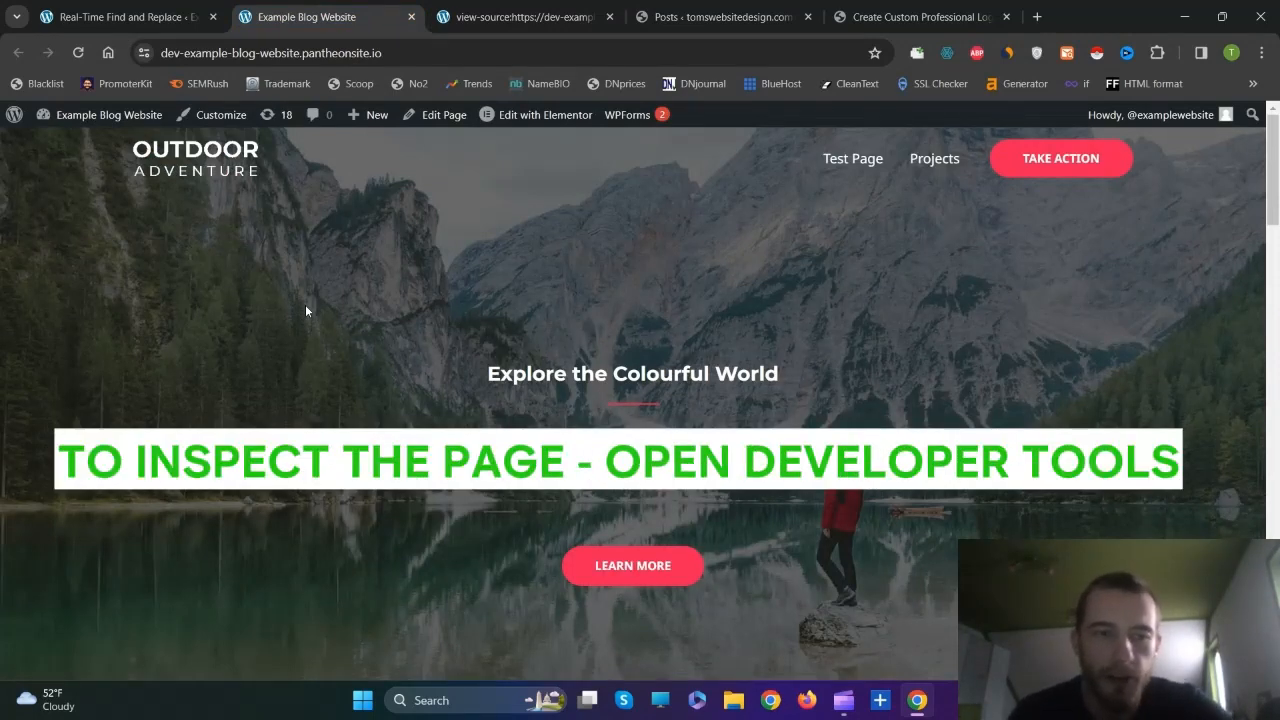
pyautogui.hotkey('ctrl', 'shift', 'i')
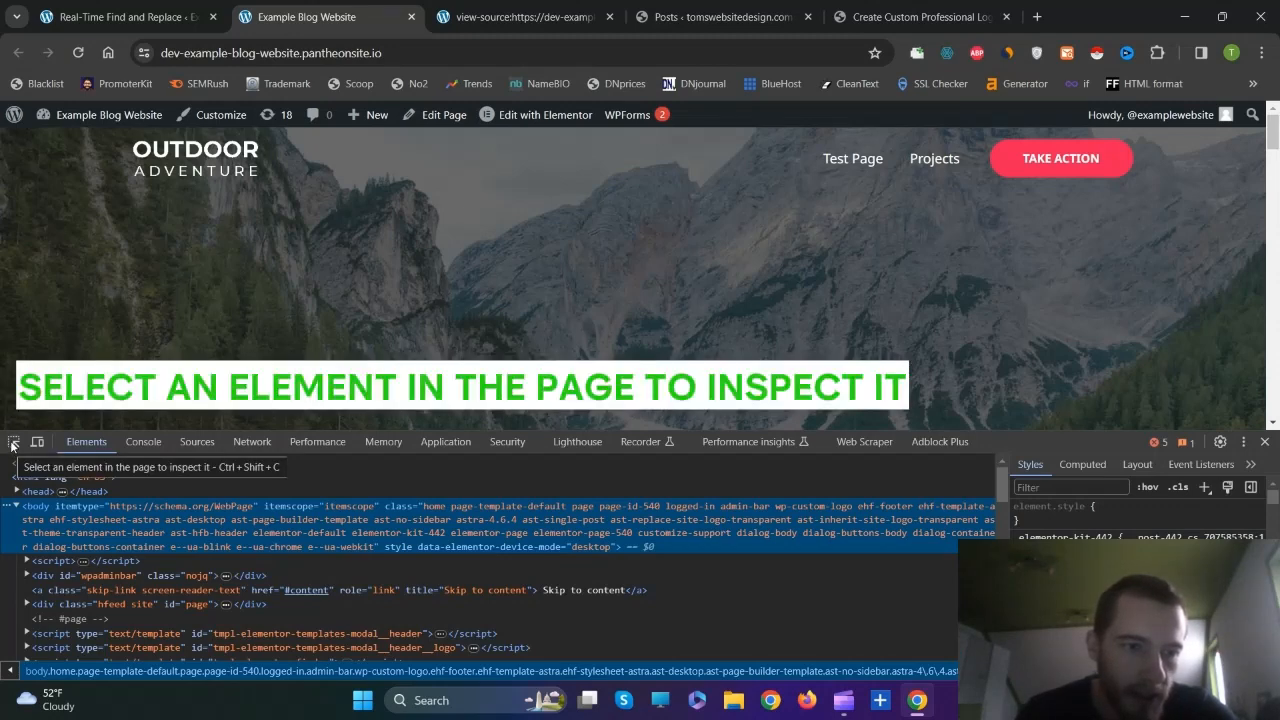
pyautogui.click(13, 444)
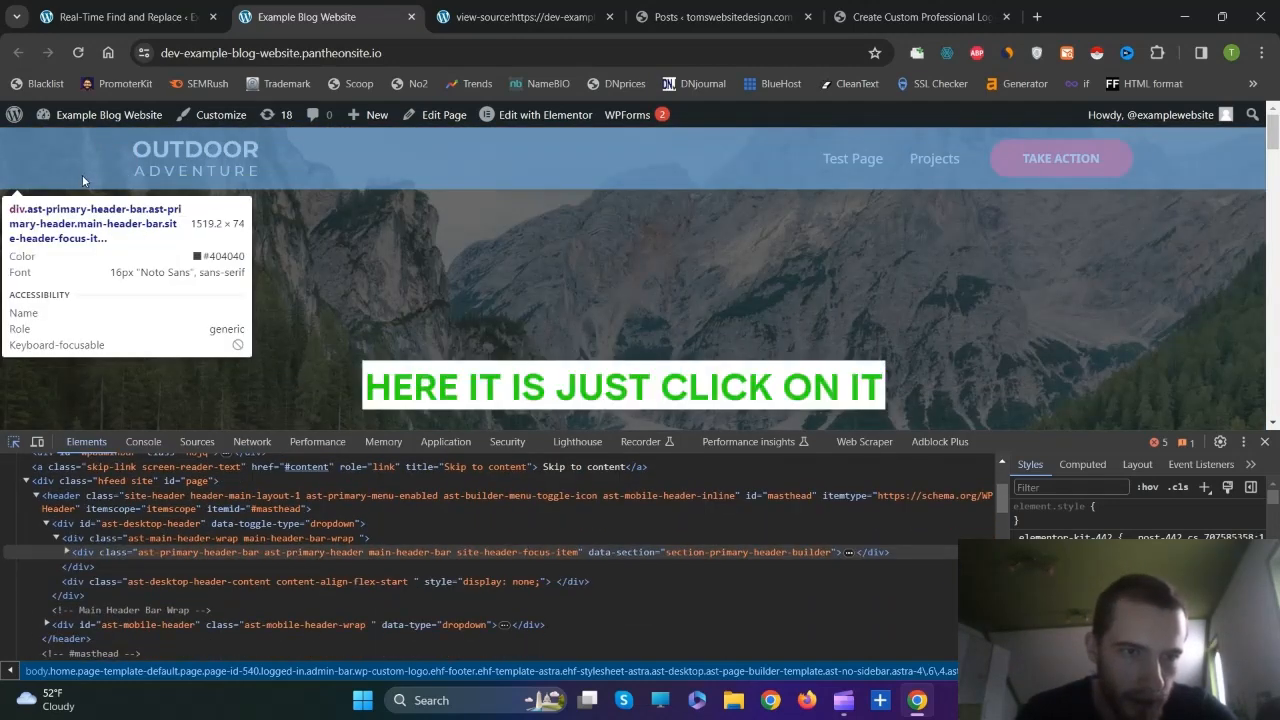
pyautogui.click(92, 162)
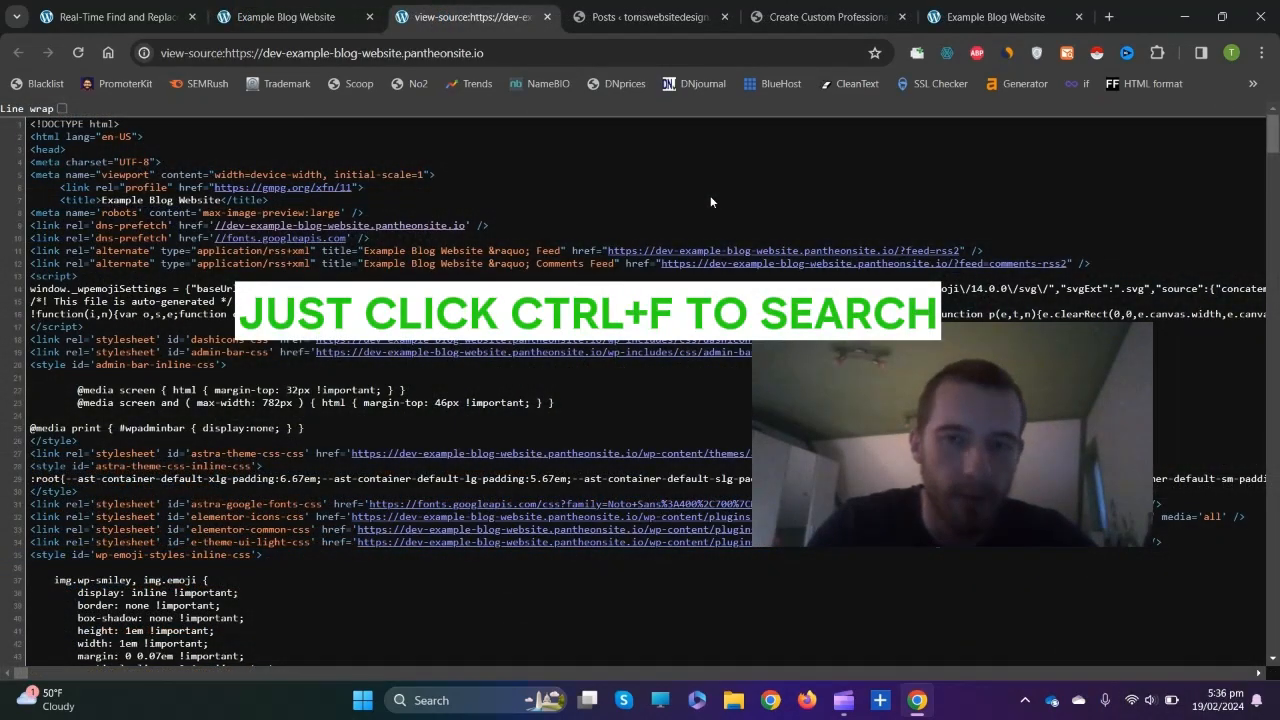
# Search the page source for "header class" and locate the start of the site header code above it
pyautogui.hotkey('ctrl', 'f')
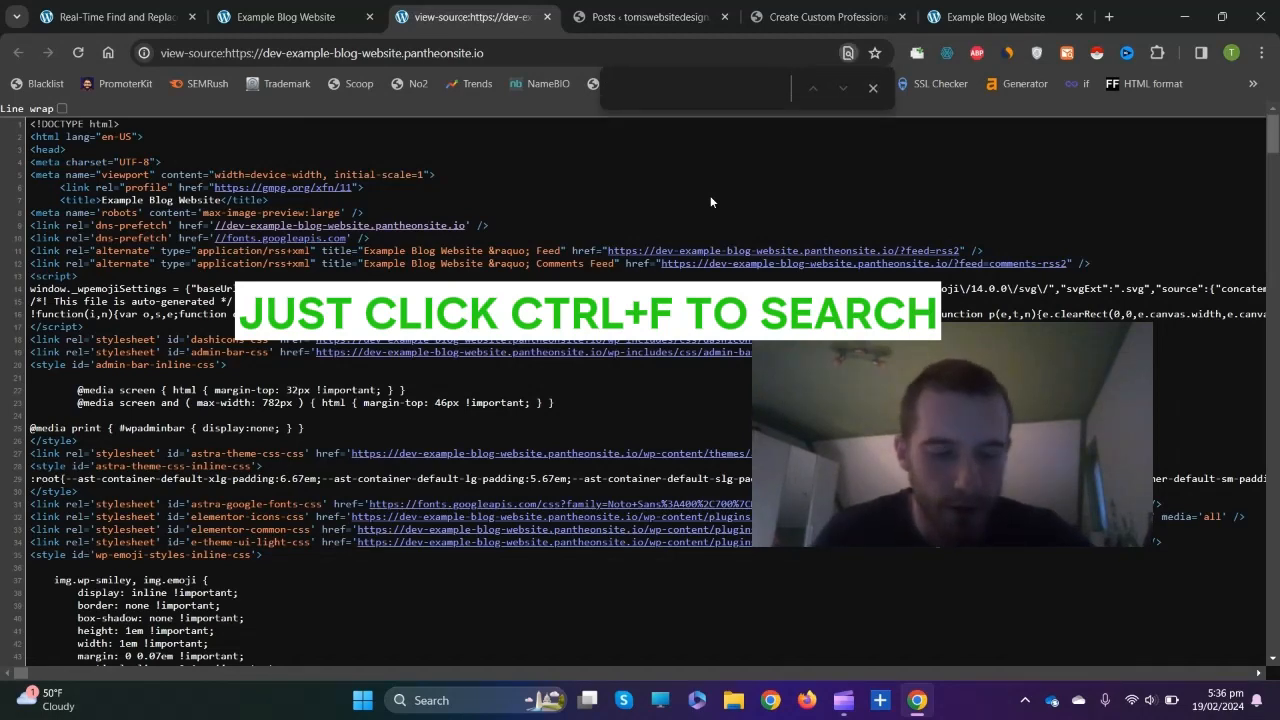
pyautogui.write('header')
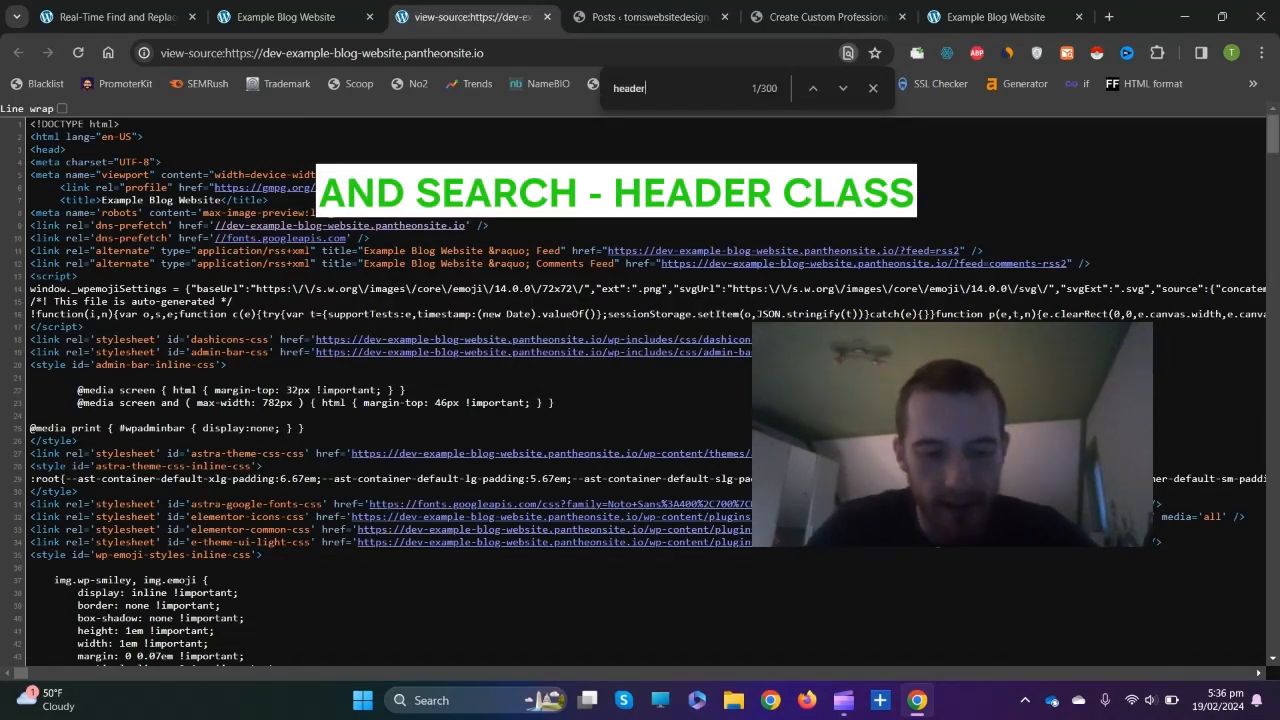
pyautogui.write(' class')
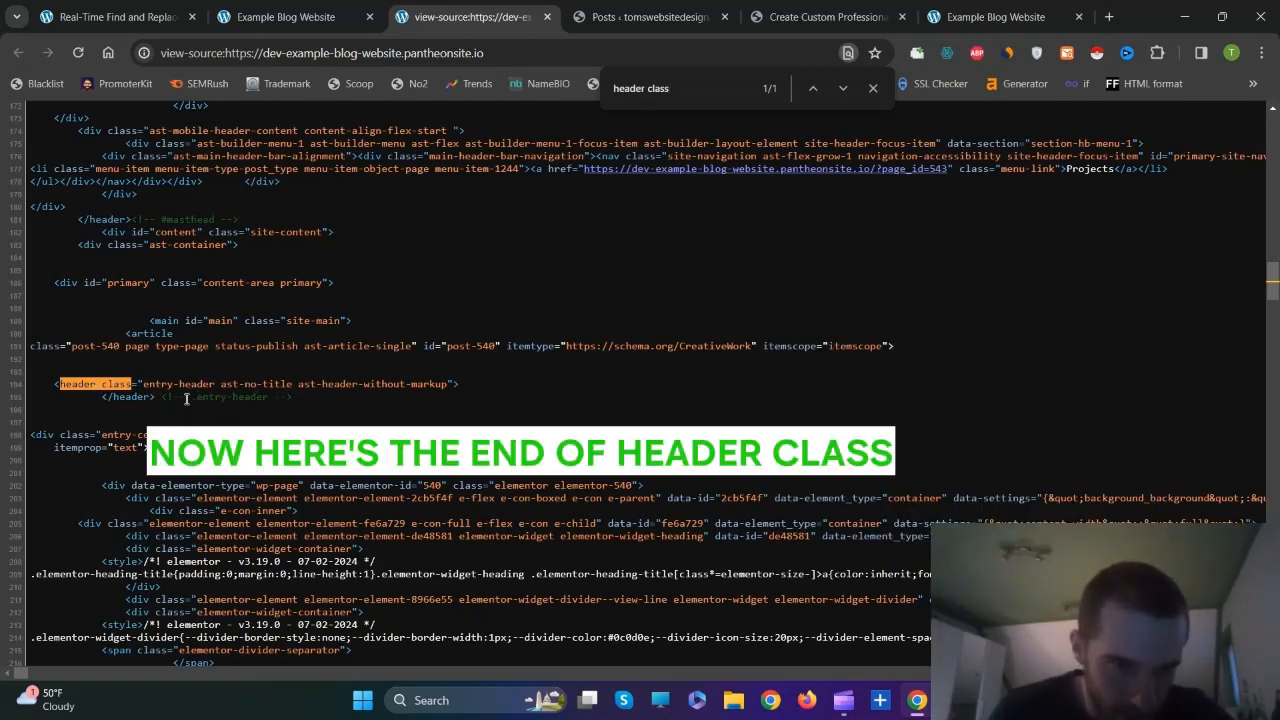
pyautogui.scroll(1, 133, 416)
pyautogui.scroll(4, 170, 418)
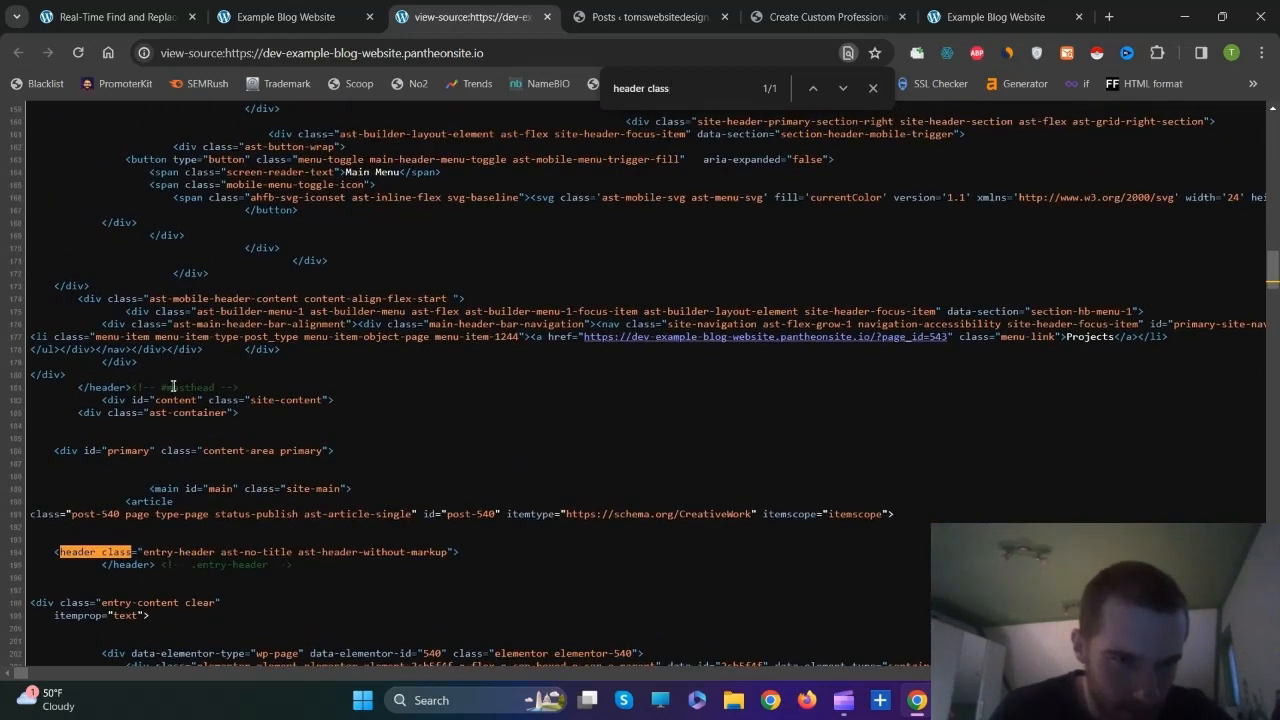
pyautogui.scroll(3, 166, 395)
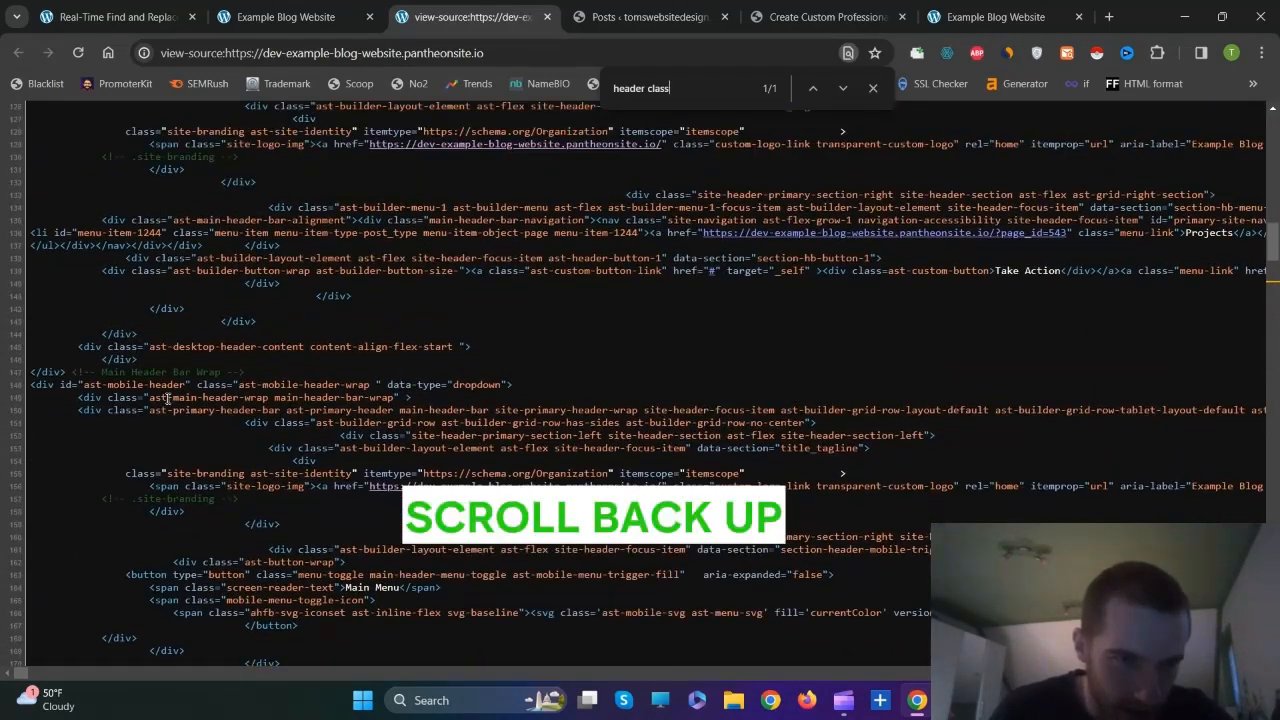
pyautogui.scroll(1, 167, 398)
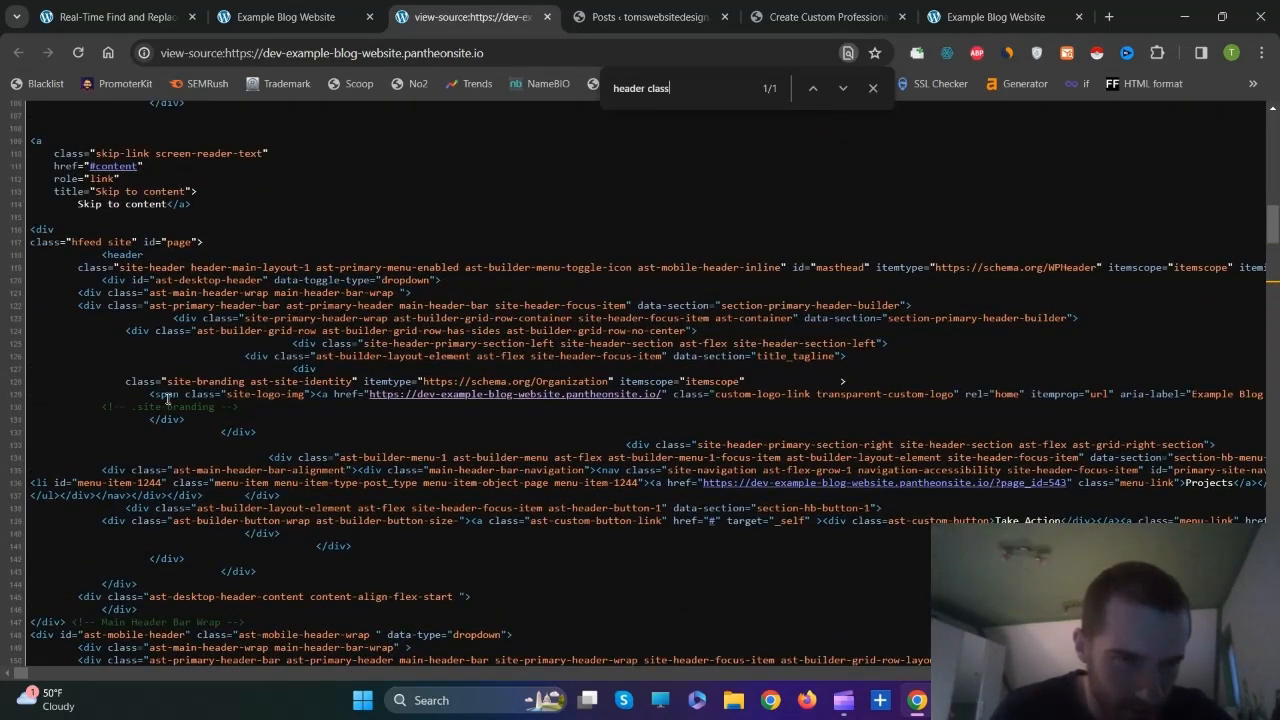
pyautogui.scroll(3, 167, 398)
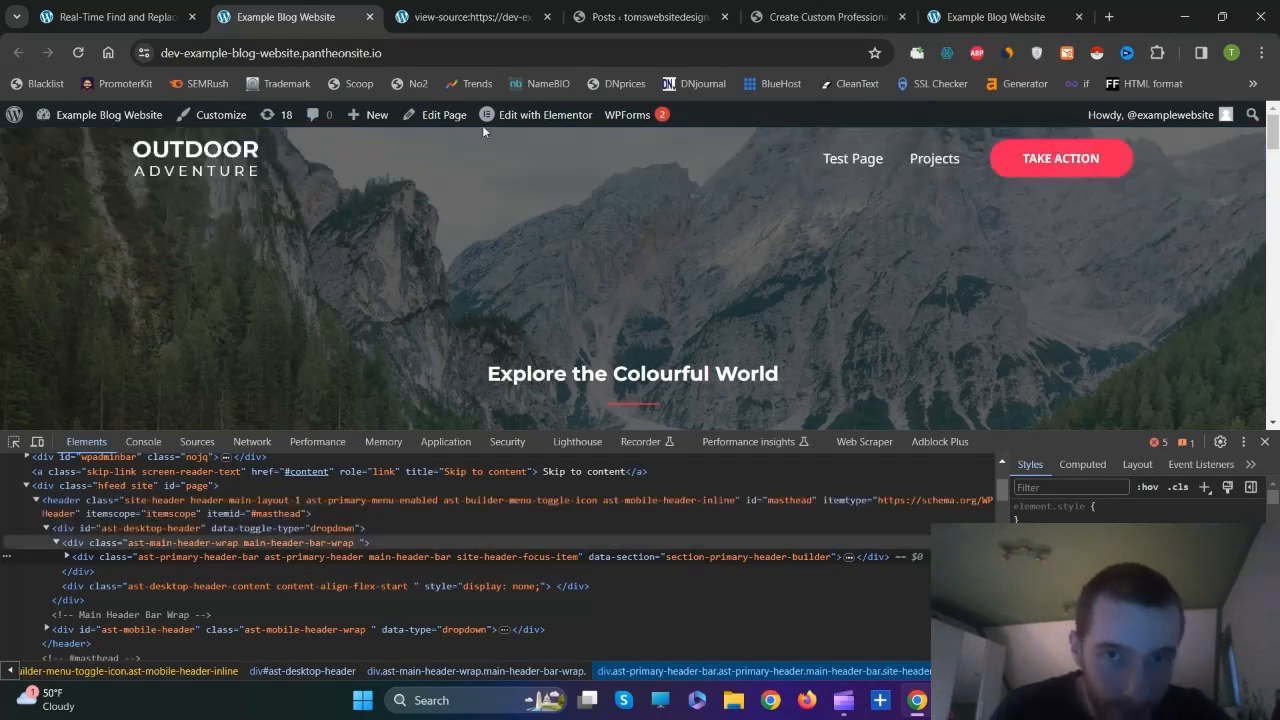
# Copy the page source code from the ast-primary-header-bar div through the closing header tag and its #masthead comment
pyautogui.click(470, 17)
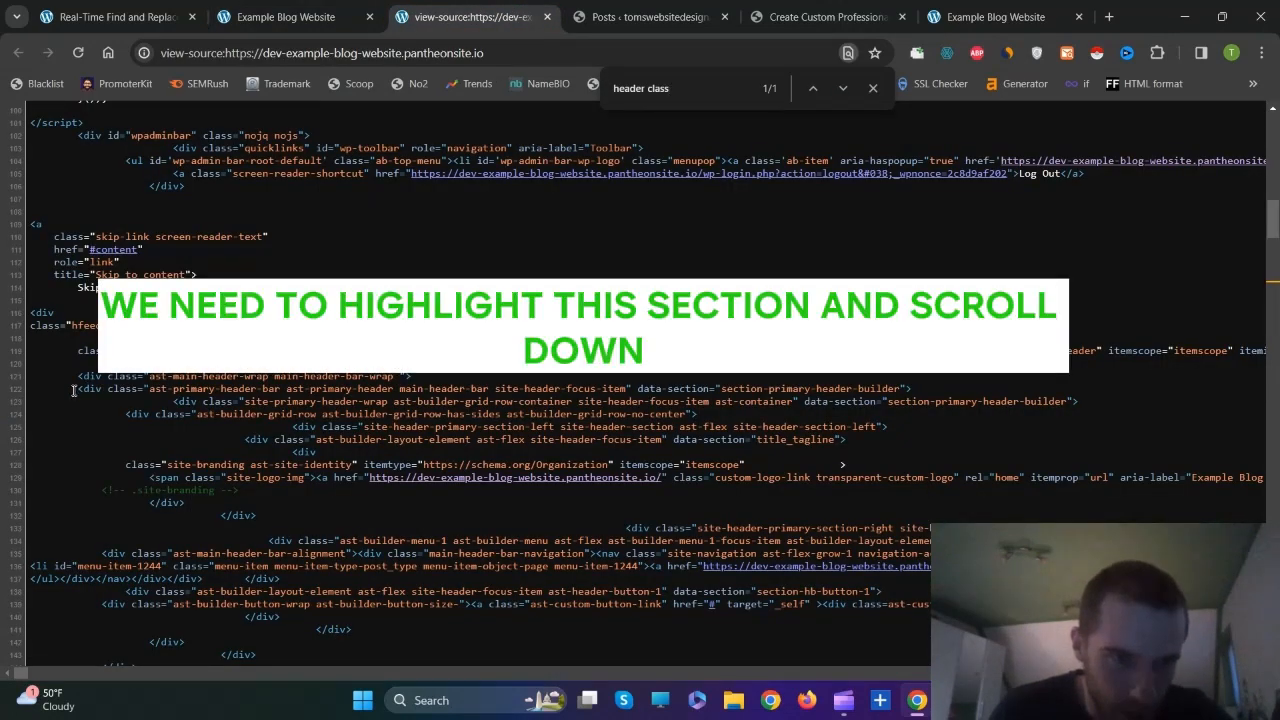
pyautogui.moveTo(78, 388); pyautogui.dragTo(242, 472)
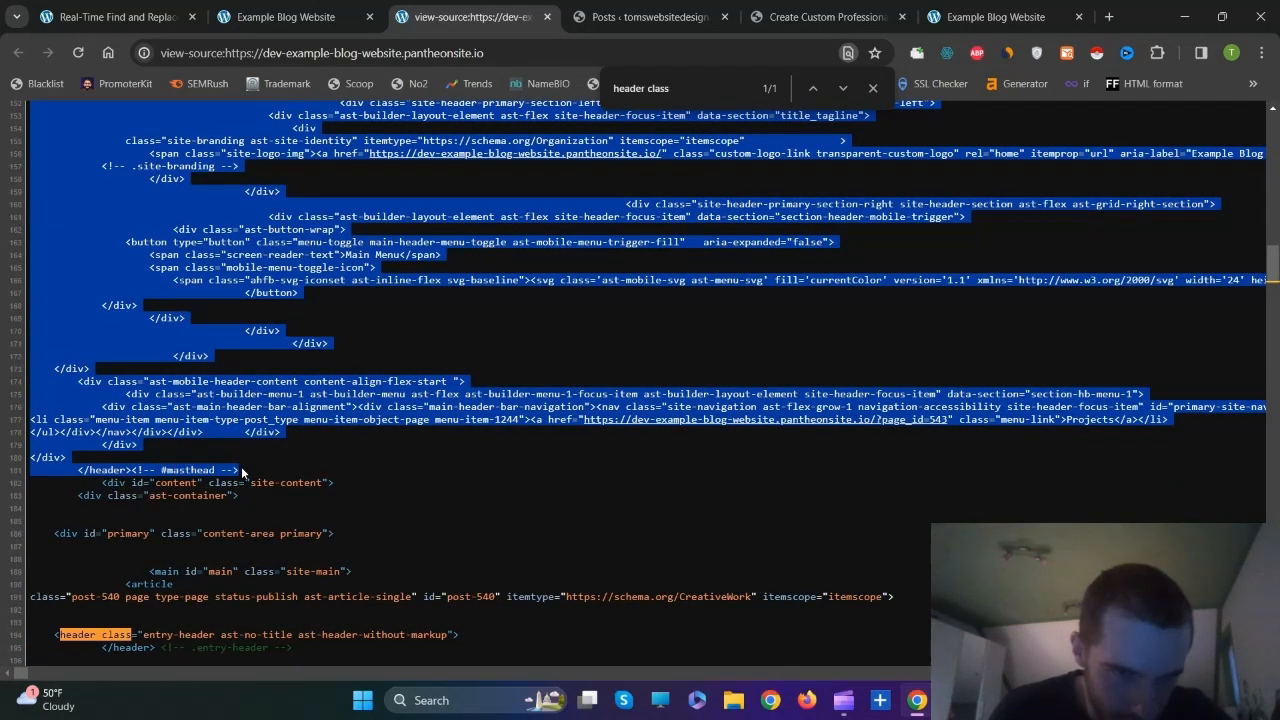
pyautogui.rightClick(204, 389)
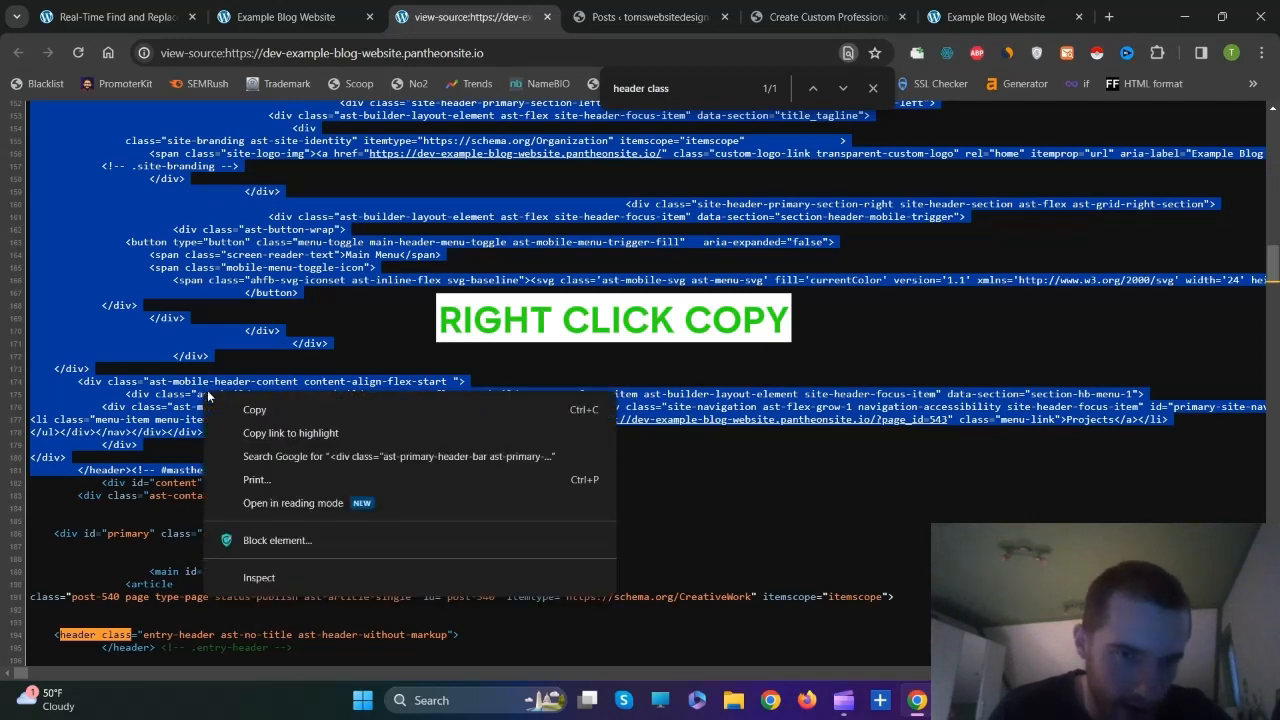
pyautogui.click(238, 404)
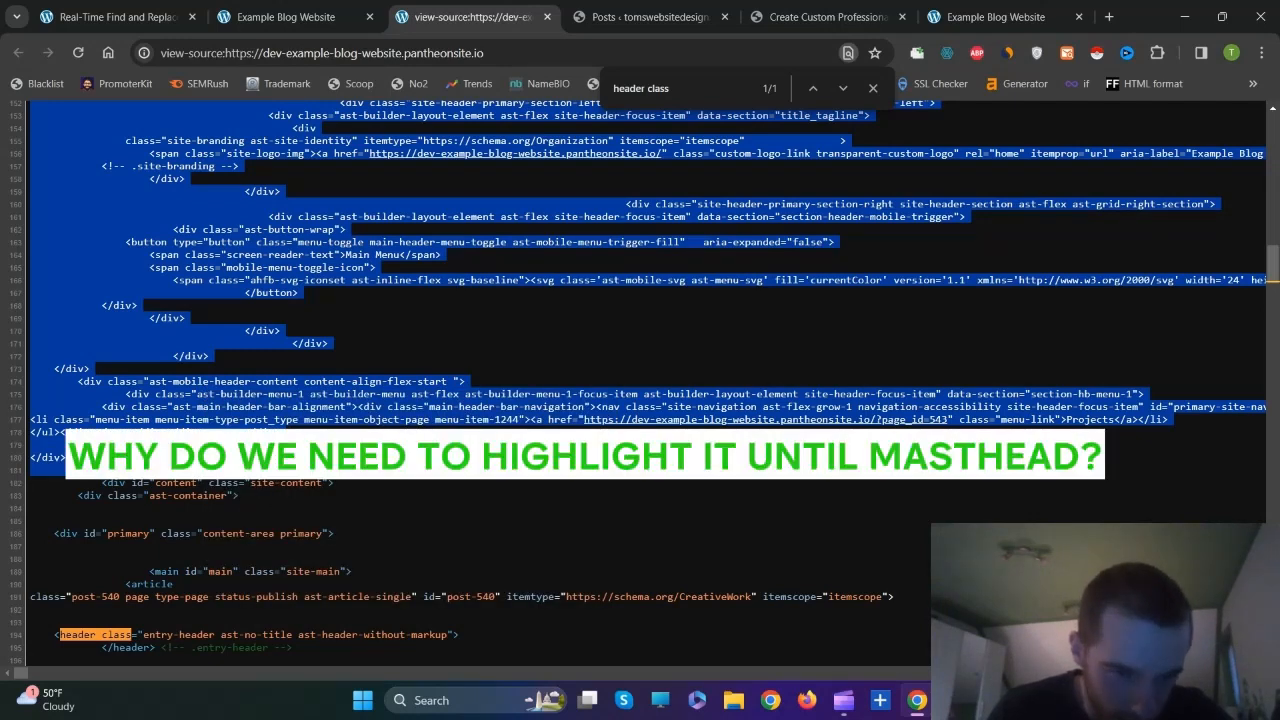
# Paste the copied header code as the Find text in Real-Time Find and Replace, leave the replacement blank, and update the settings
pyautogui.click(338, 6)
pyautogui.scroll(-2, 183, 487)
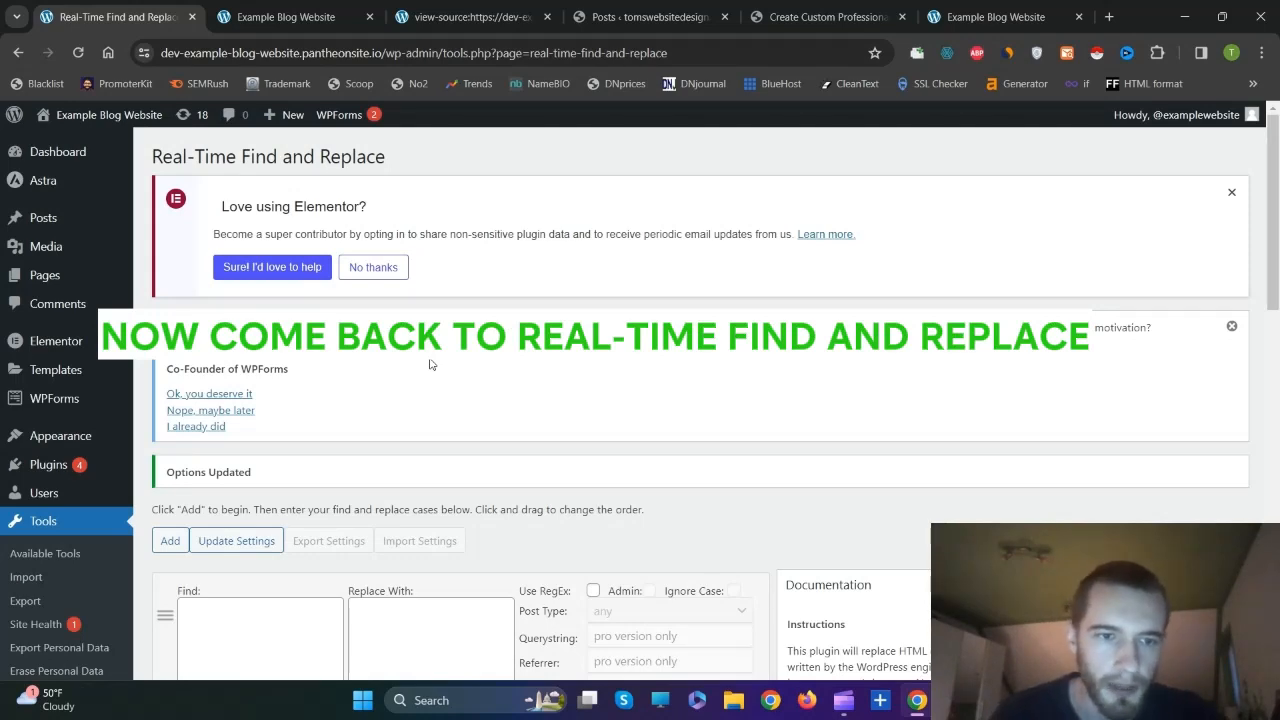
pyautogui.scroll(-4, 394, 334)
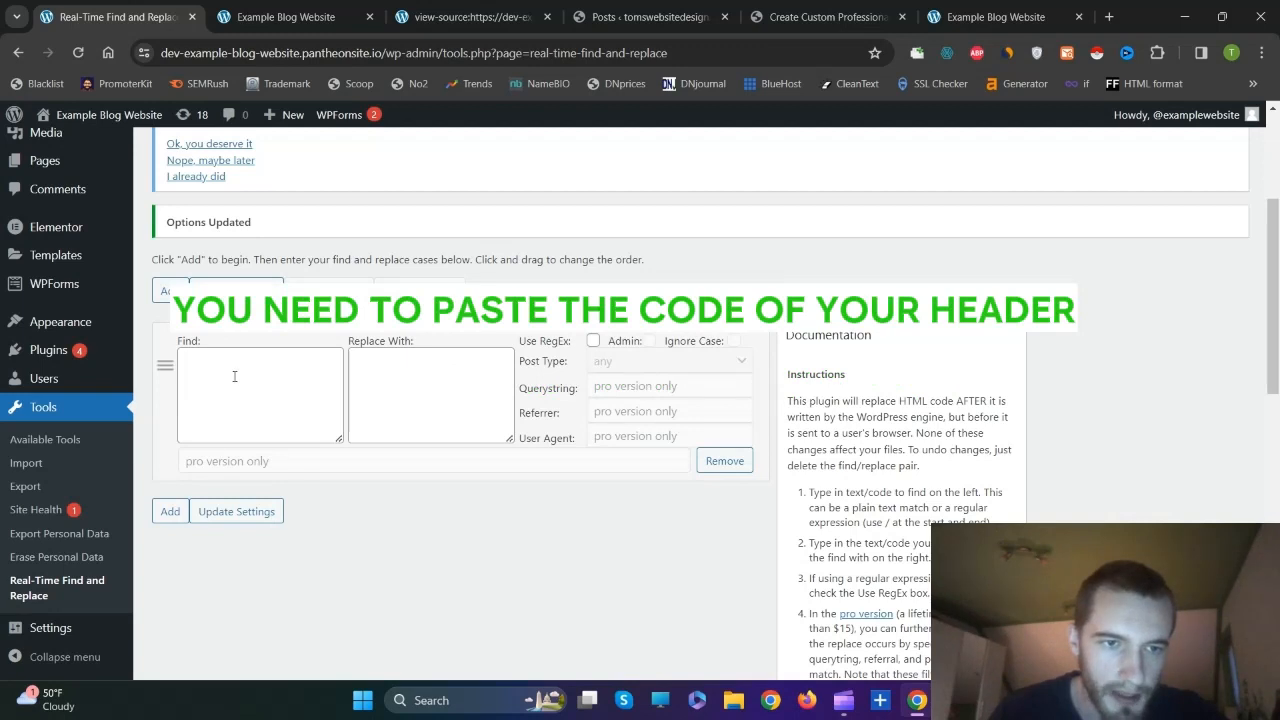
pyautogui.click(242, 373)
pyautogui.rightClick(230, 370)
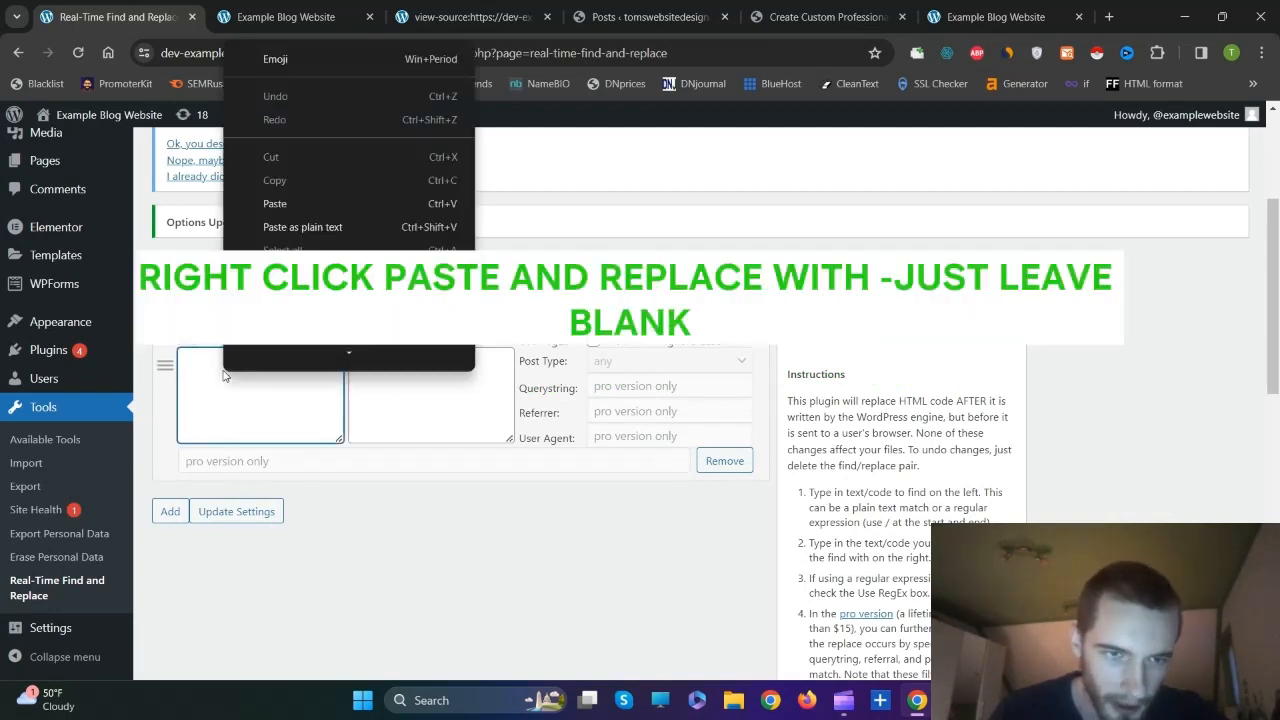
pyautogui.click(280, 200)
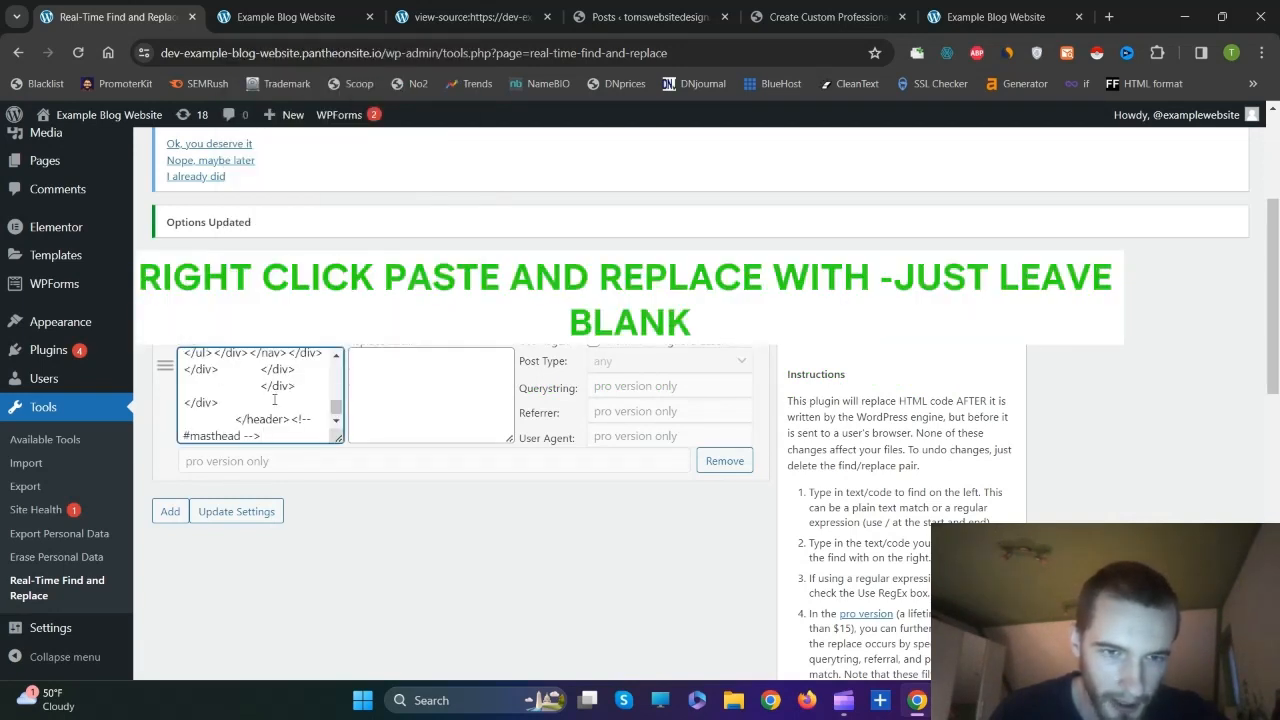
pyautogui.click(389, 383)
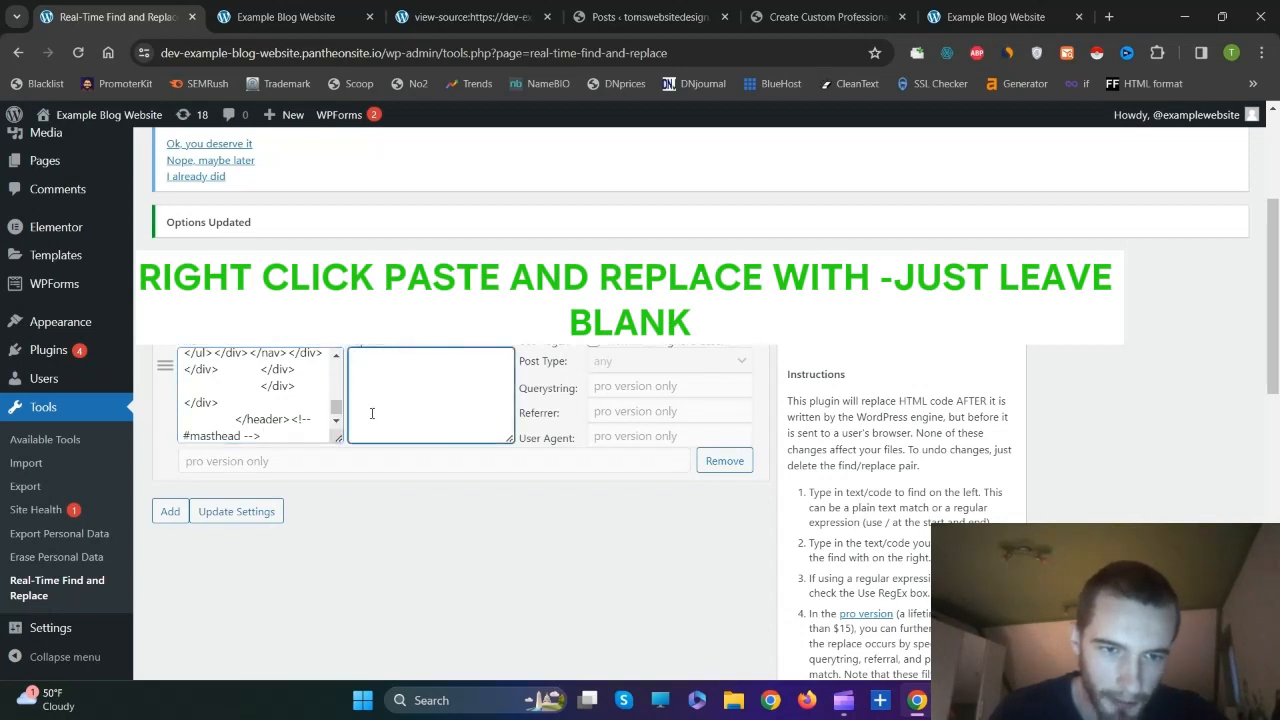
pyautogui.click(352, 463)
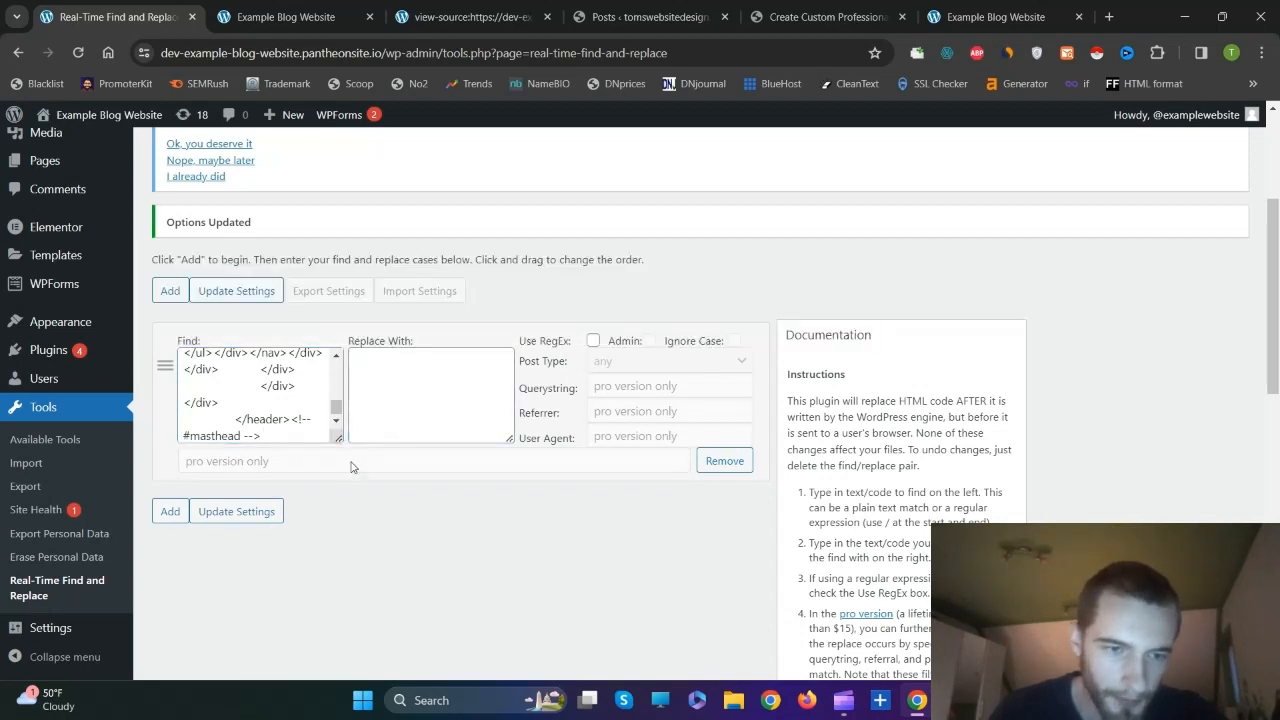
pyautogui.click(229, 513)
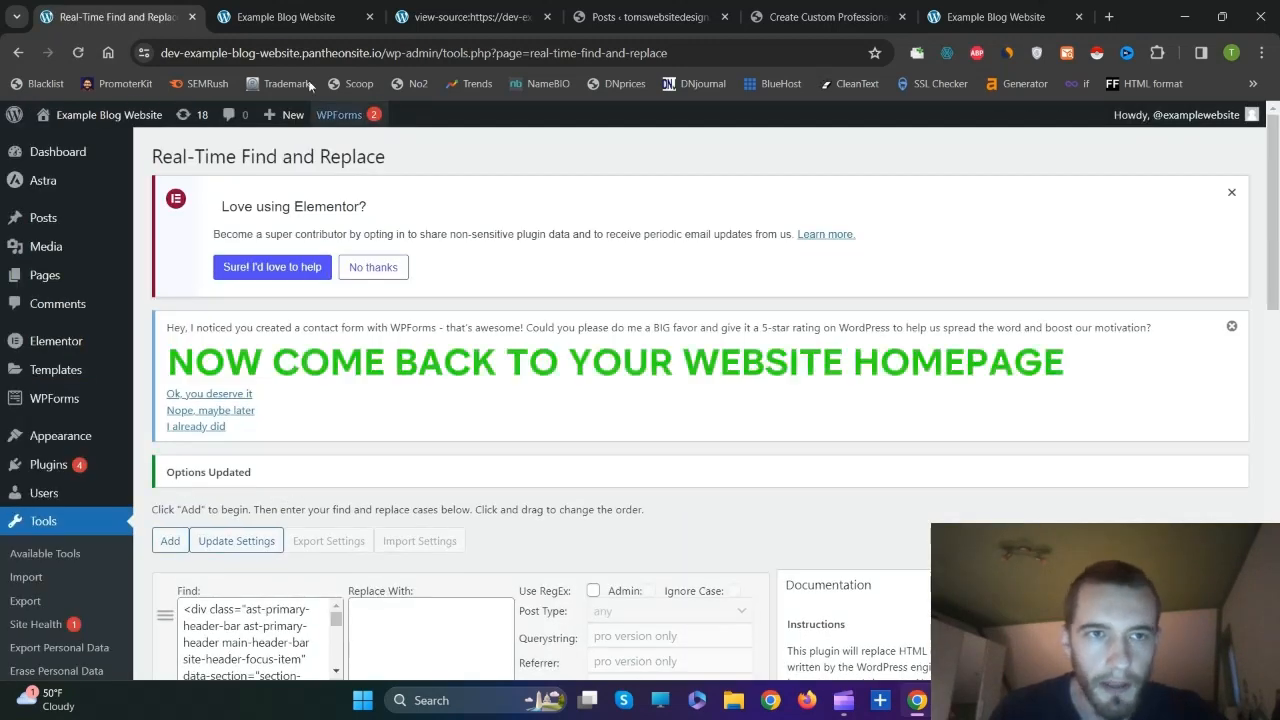
# Return to the website homepage, close the developer tools and reload the page to check the header area
pyautogui.click(305, 15)
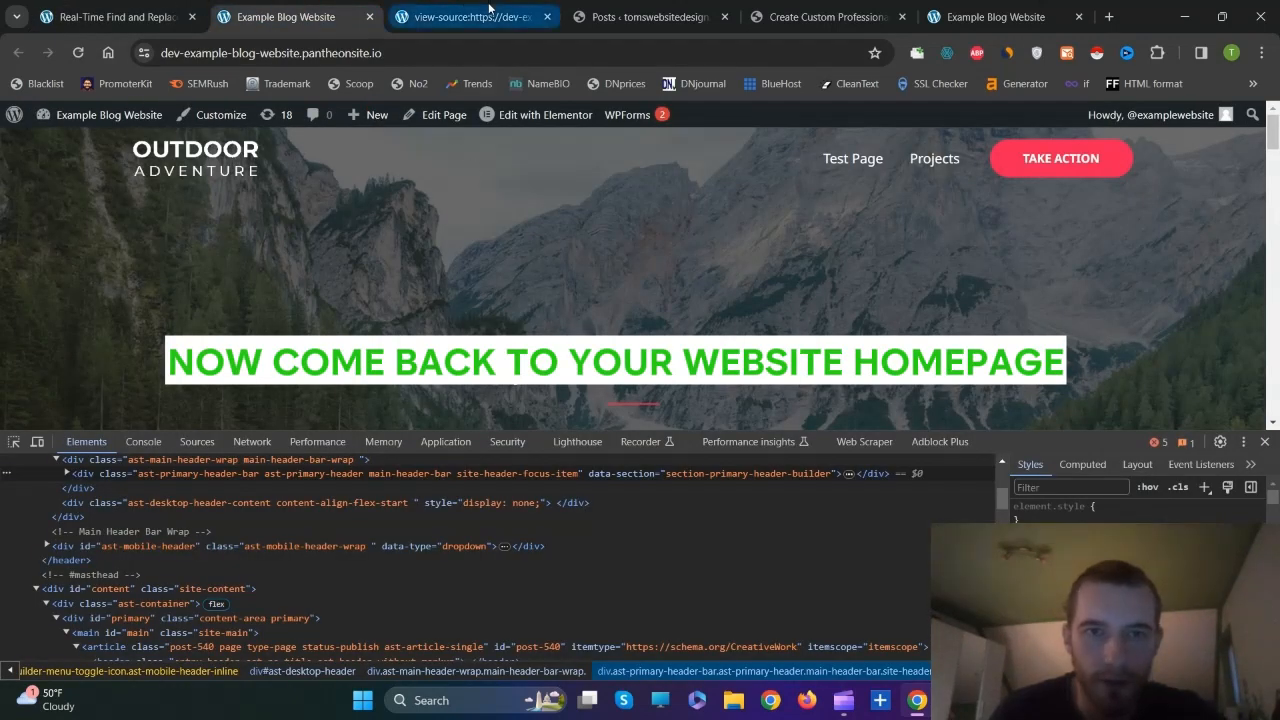
pyautogui.click(1265, 442)
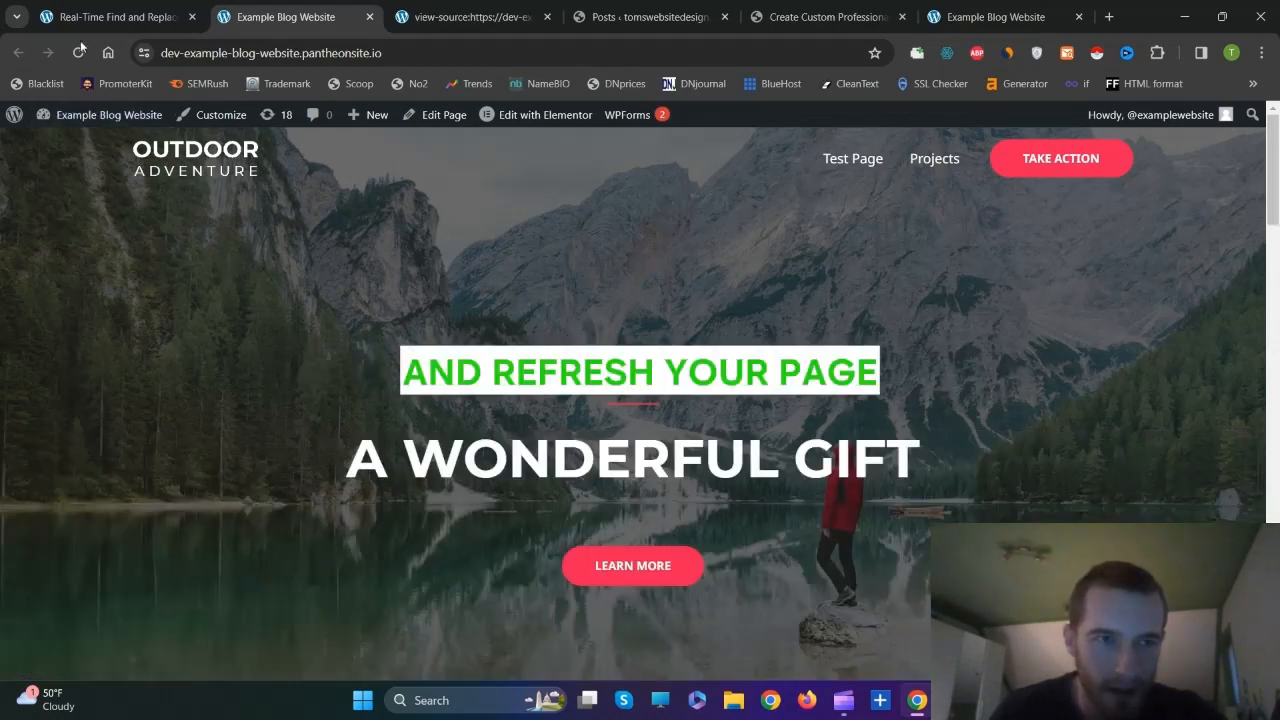
pyautogui.press('F5')
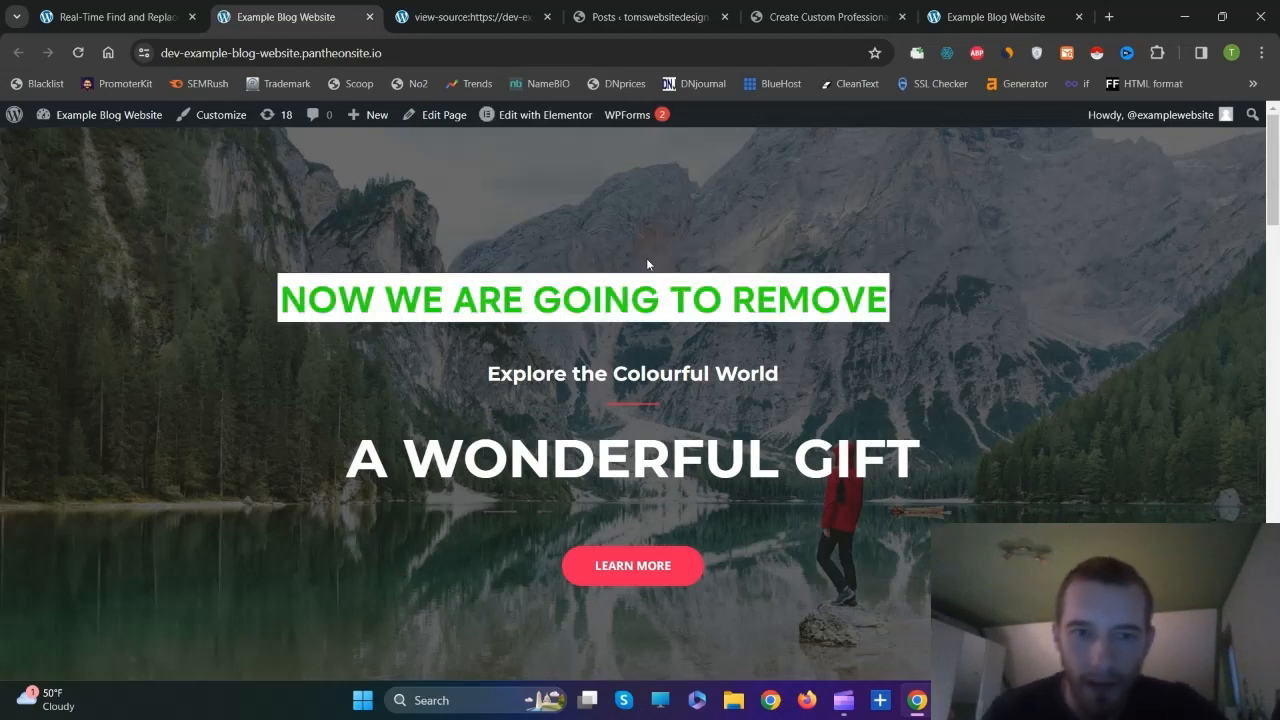
# Inspect the blue footer container at the end of the homepage with the browser's developer tools
pyautogui.scroll(-20, 936, 306)
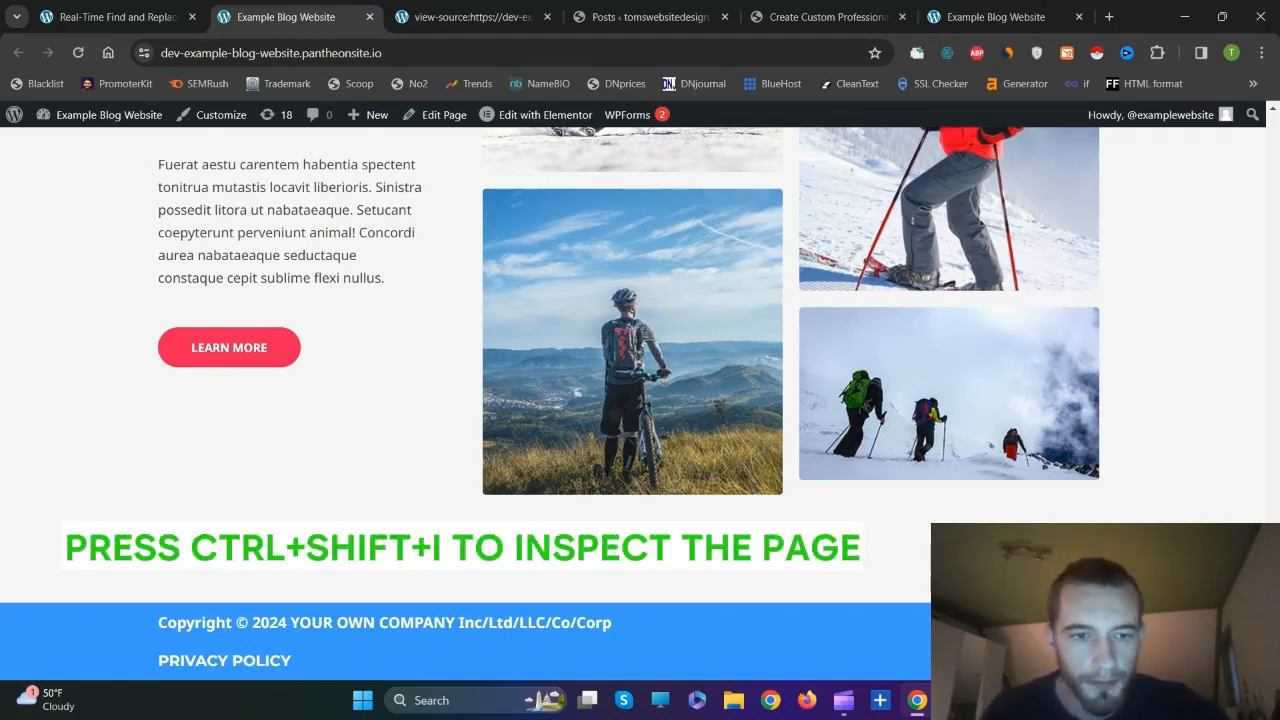
pyautogui.hotkey('ctrl', 'shift', 'i')
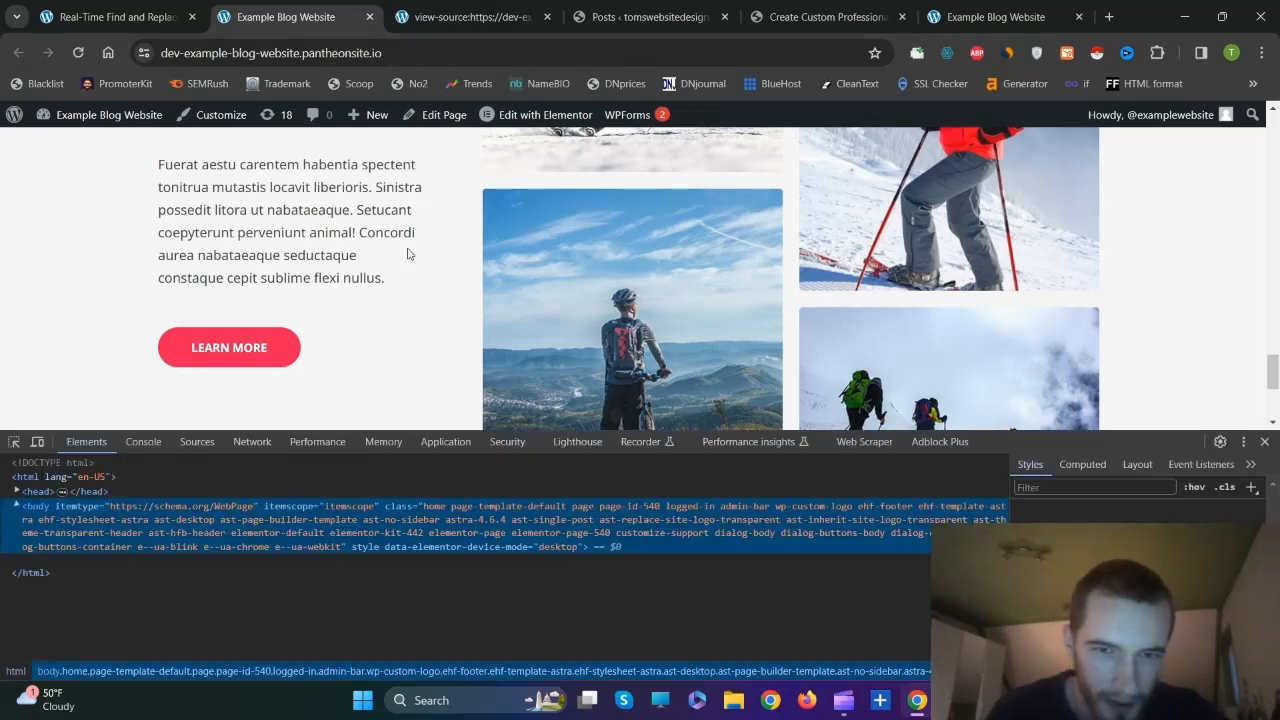
pyautogui.scroll(-3, 407, 254)
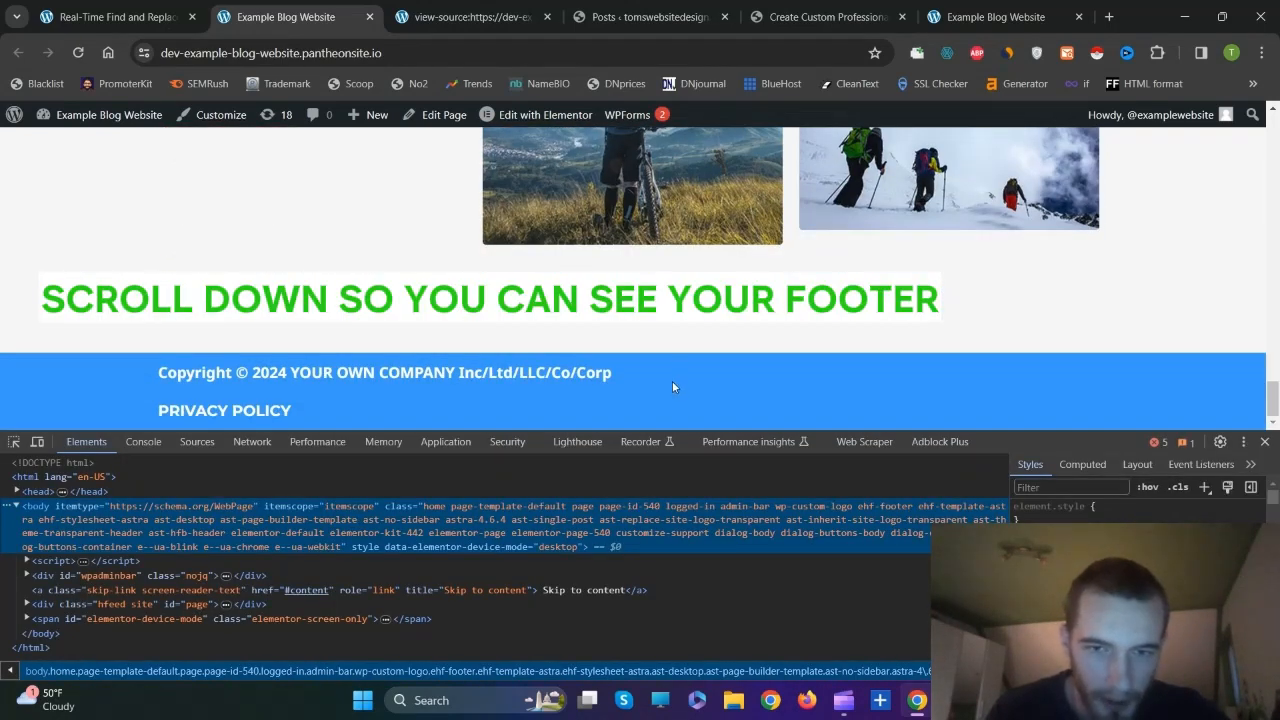
pyautogui.click(13, 445)
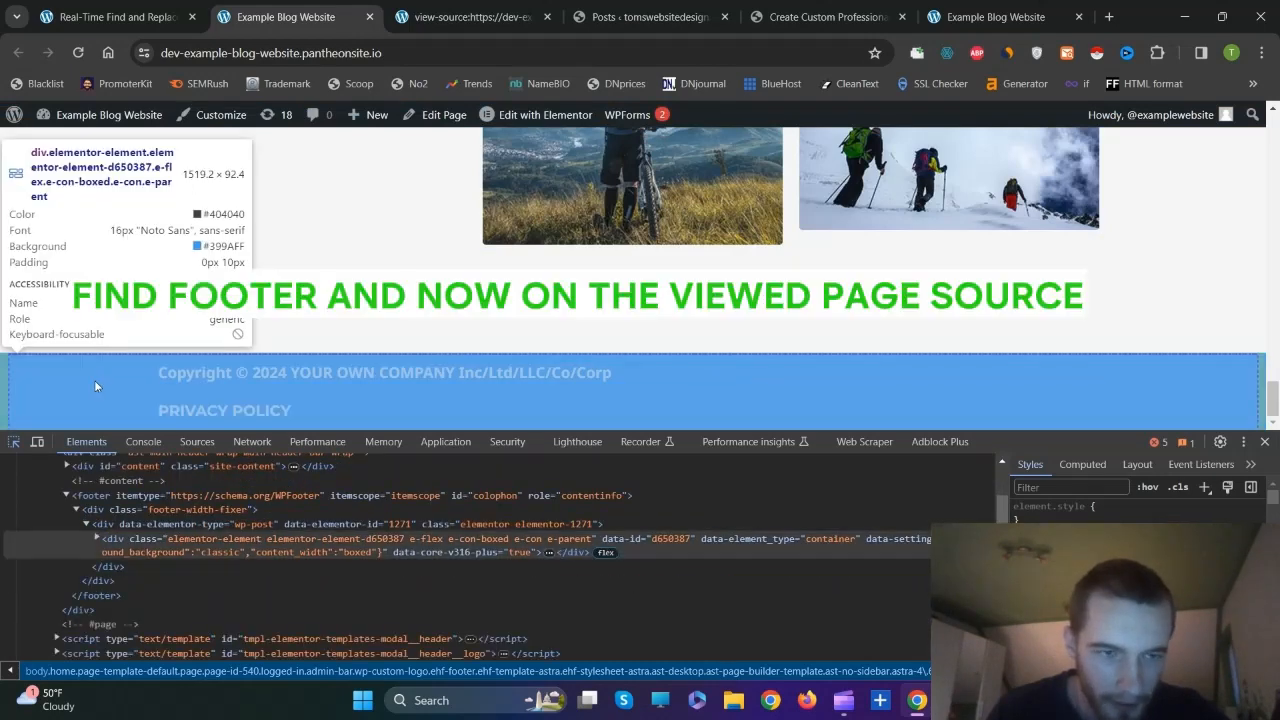
pyautogui.click(80, 389)
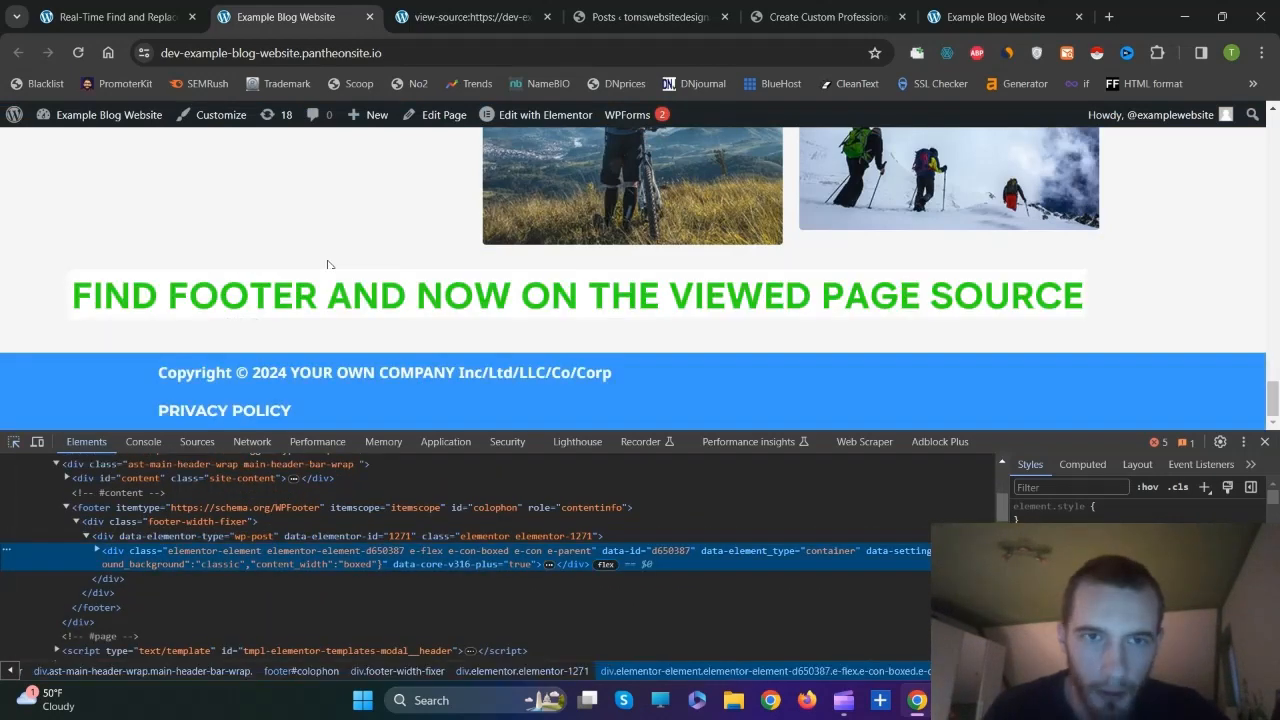
# Search the homepage's page source for "<footer" in place of the previous search term
pyautogui.click(456, 14)
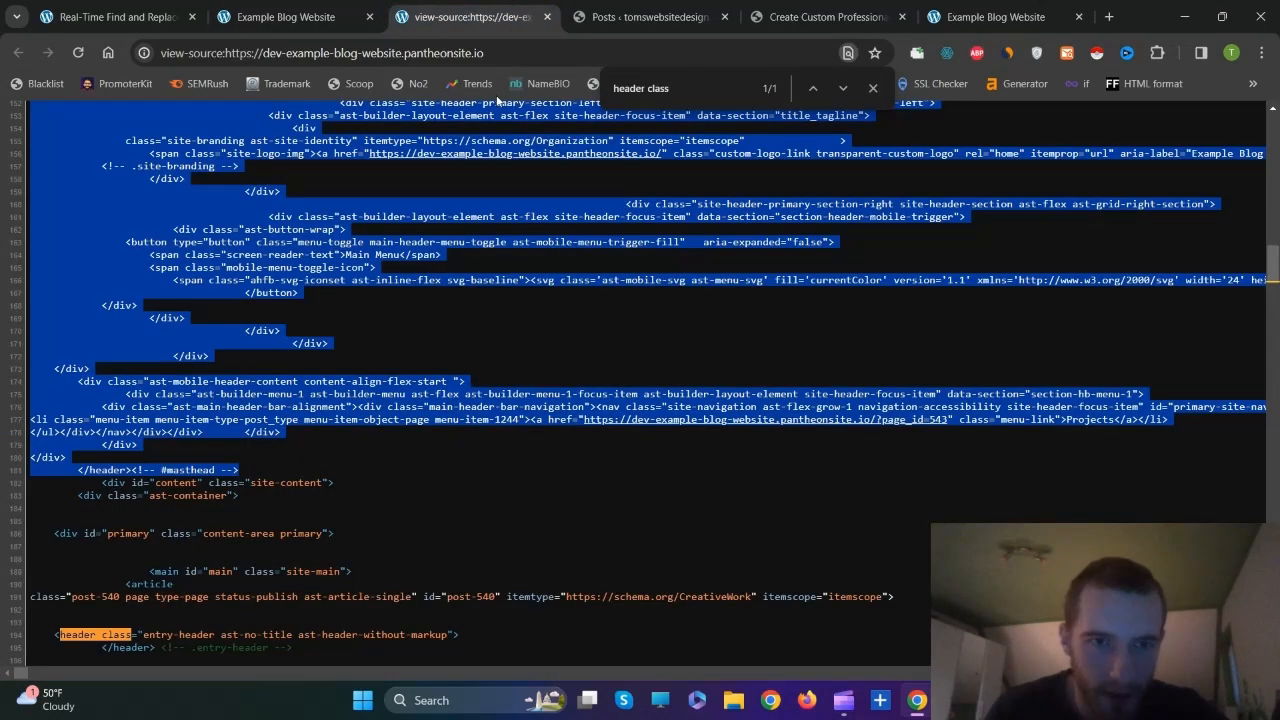
pyautogui.click(689, 92)
pyautogui.press('BackSpace')
pyautogui.press('BackSpace')
pyautogui.press('BackSpace')
pyautogui.press('BackSpace')
pyautogui.press('BackSpace')
pyautogui.press('BackSpace')
pyautogui.press('BackSpace')
pyautogui.press('BackSpace')
pyautogui.press('BackSpace')
pyautogui.press('BackSpace')
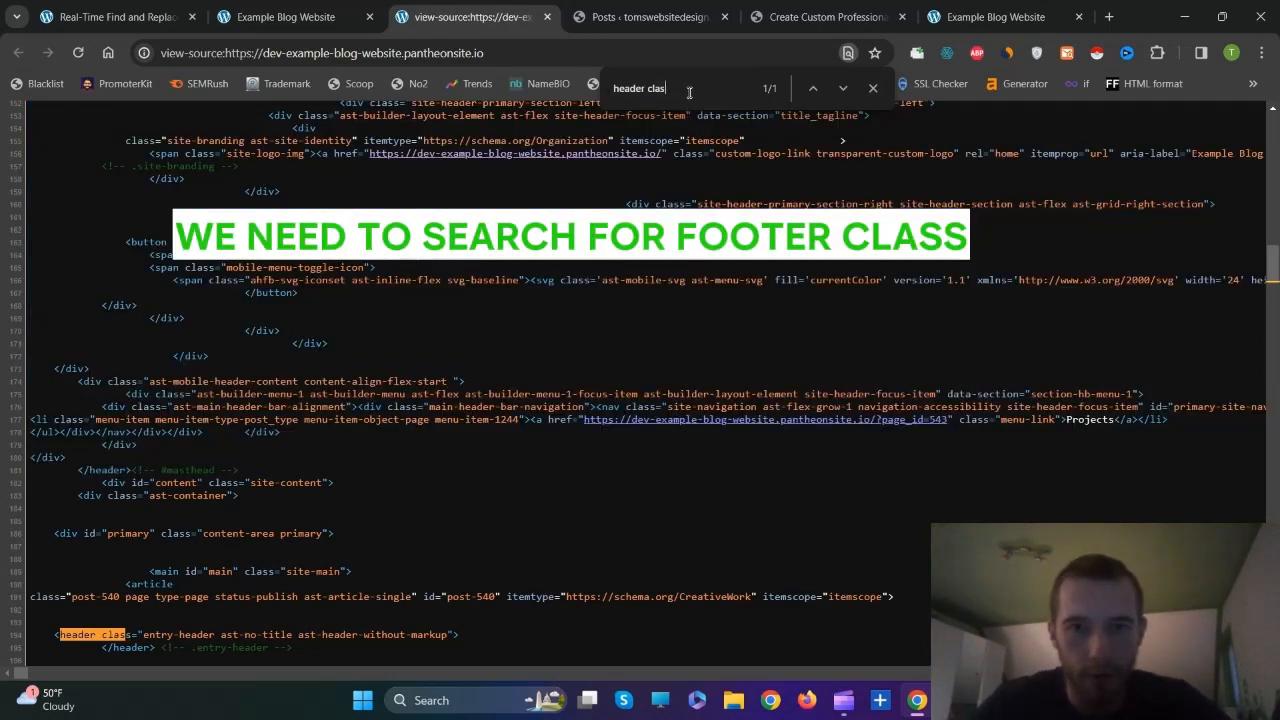
pyautogui.press('BackSpace')
pyautogui.press('BackSpace')
pyautogui.write('<foo')
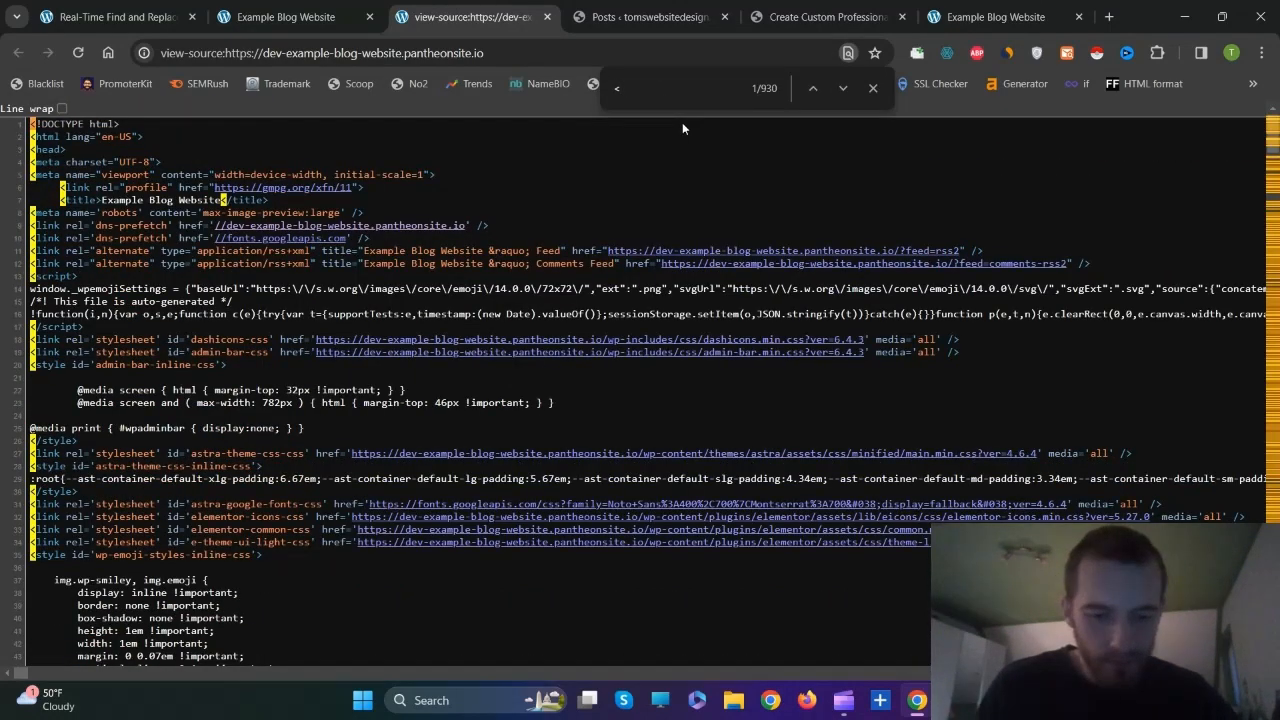
pyautogui.write('ter')
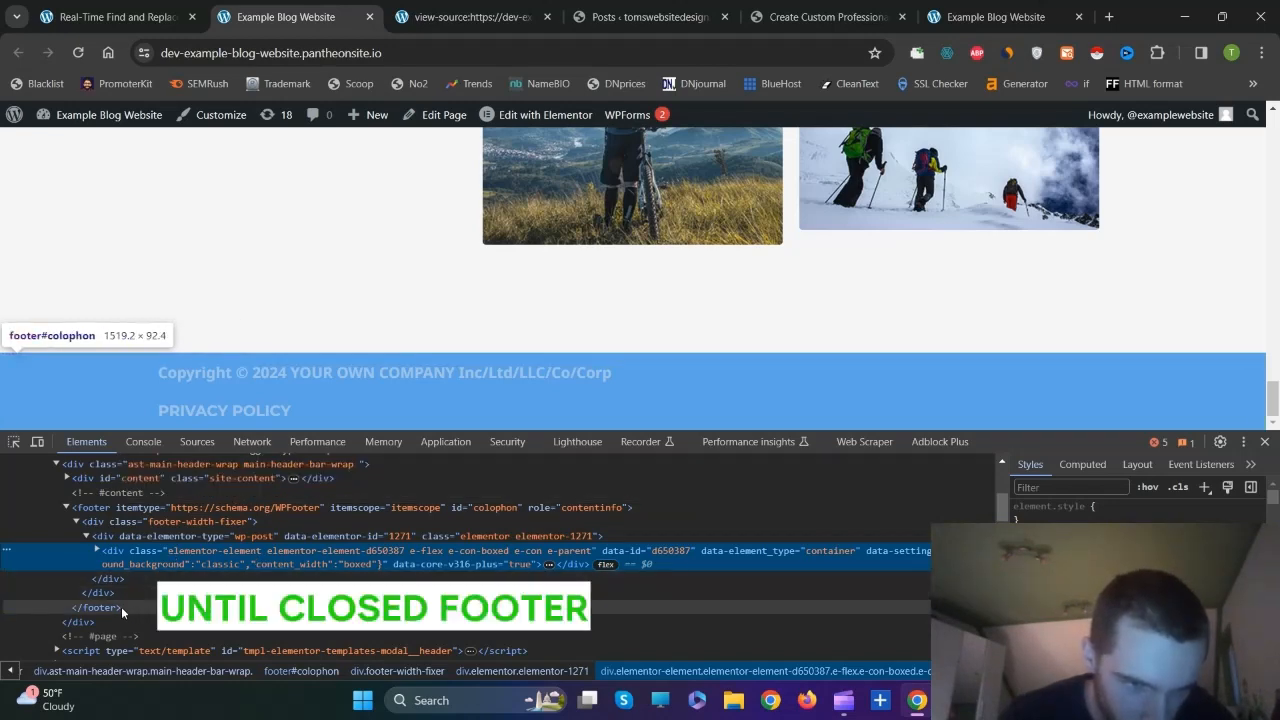
# Copy the page source code from the elementor-element-d650387 div inside the footer through the closing footer tag
pyautogui.hotkey('ctrl', 'Tab')
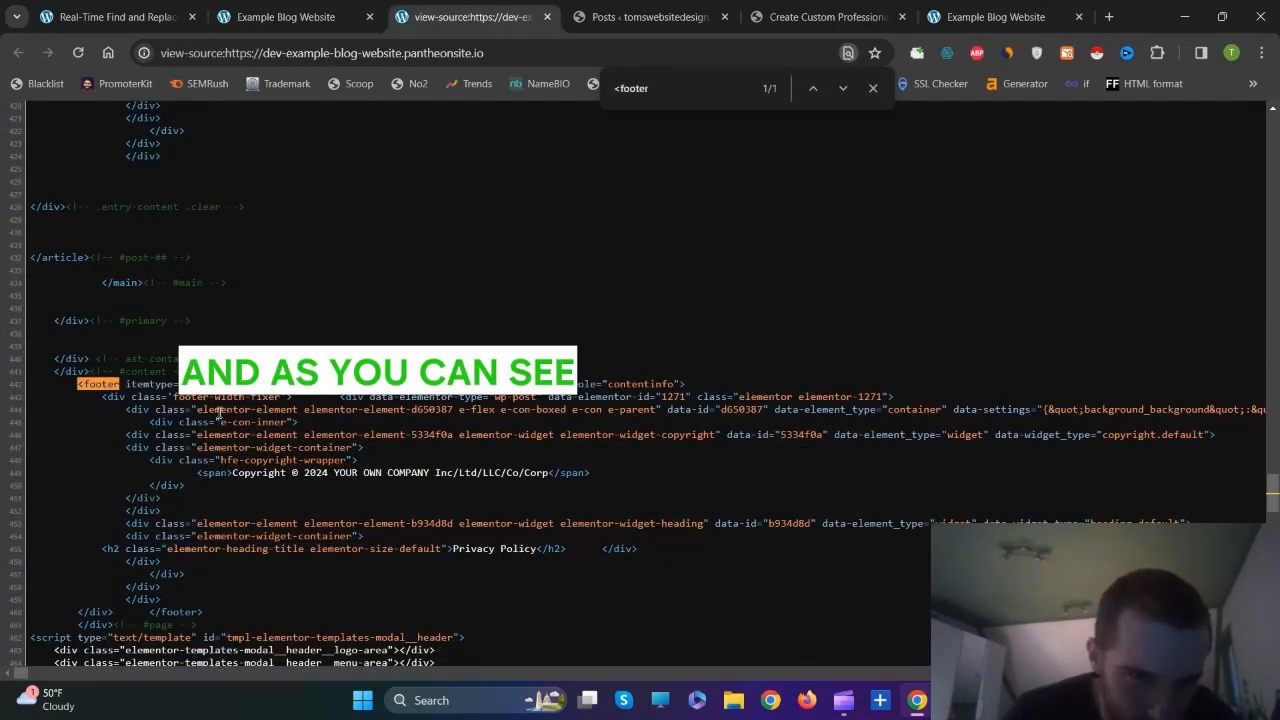
pyautogui.moveTo(157, 410); pyautogui.dragTo(324, 410)
pyautogui.click(355, 6)
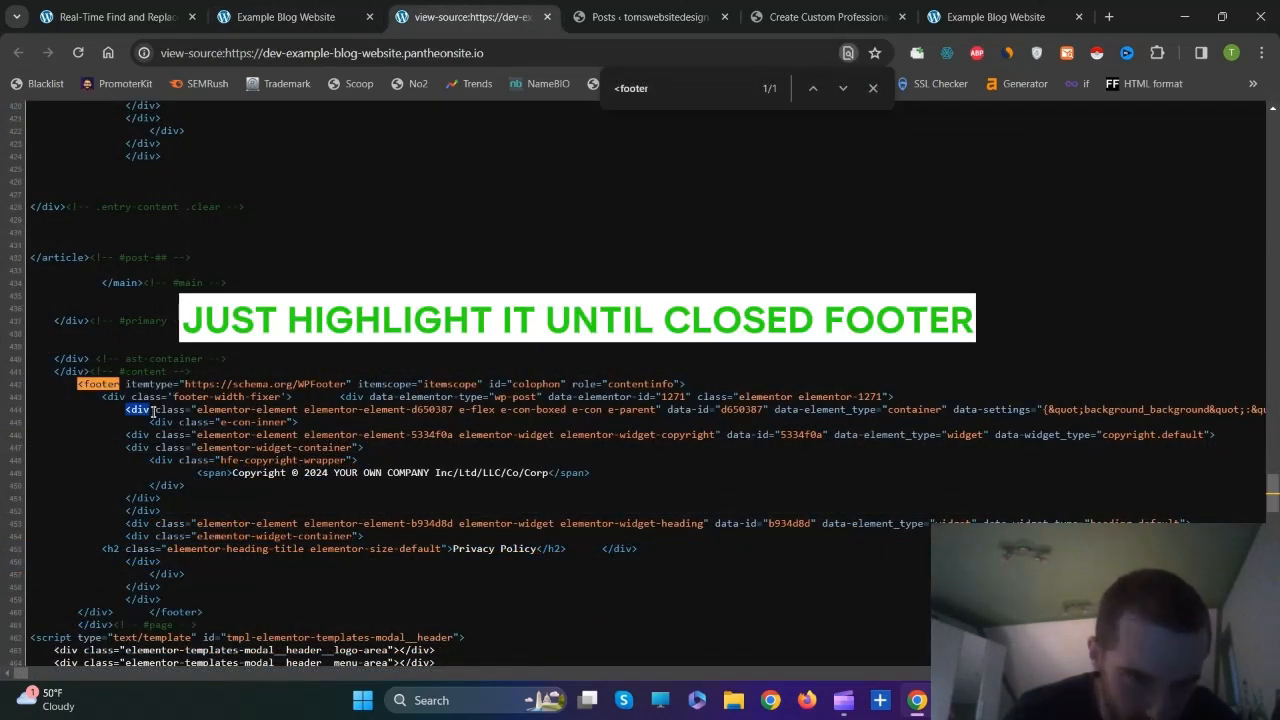
pyautogui.moveTo(125, 409); pyautogui.dragTo(187, 611)
pyautogui.rightClick(184, 432)
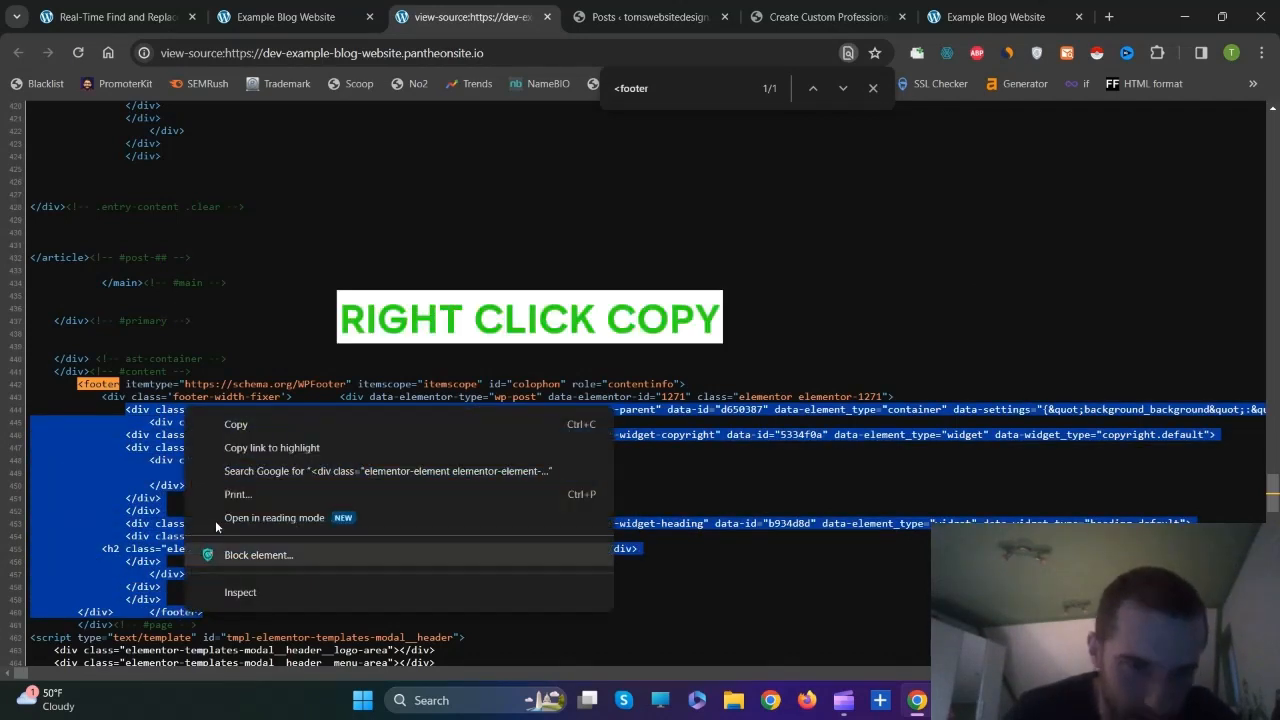
pyautogui.click(234, 436)
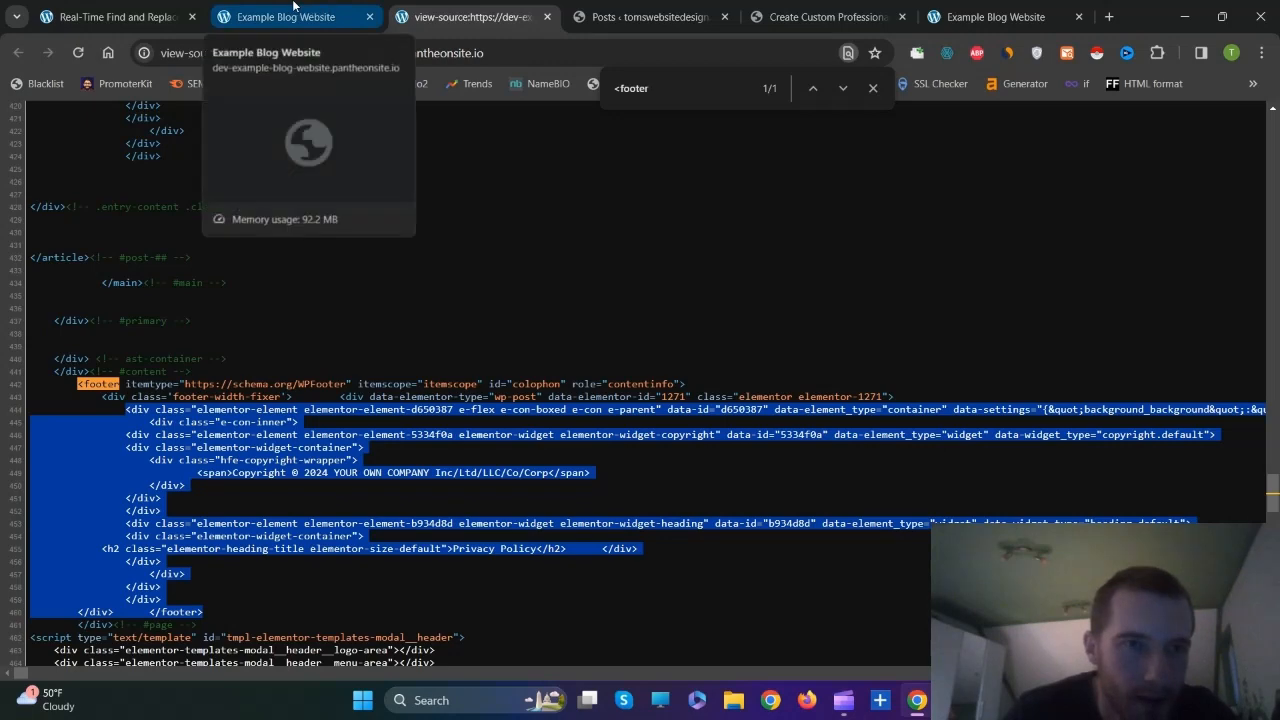
# Add a second Real-Time Find and Replace rule with the copied footer code as Find text and a blank replacement, and update the settings
pyautogui.click(113, 7)
pyautogui.scroll(-5, 218, 393)
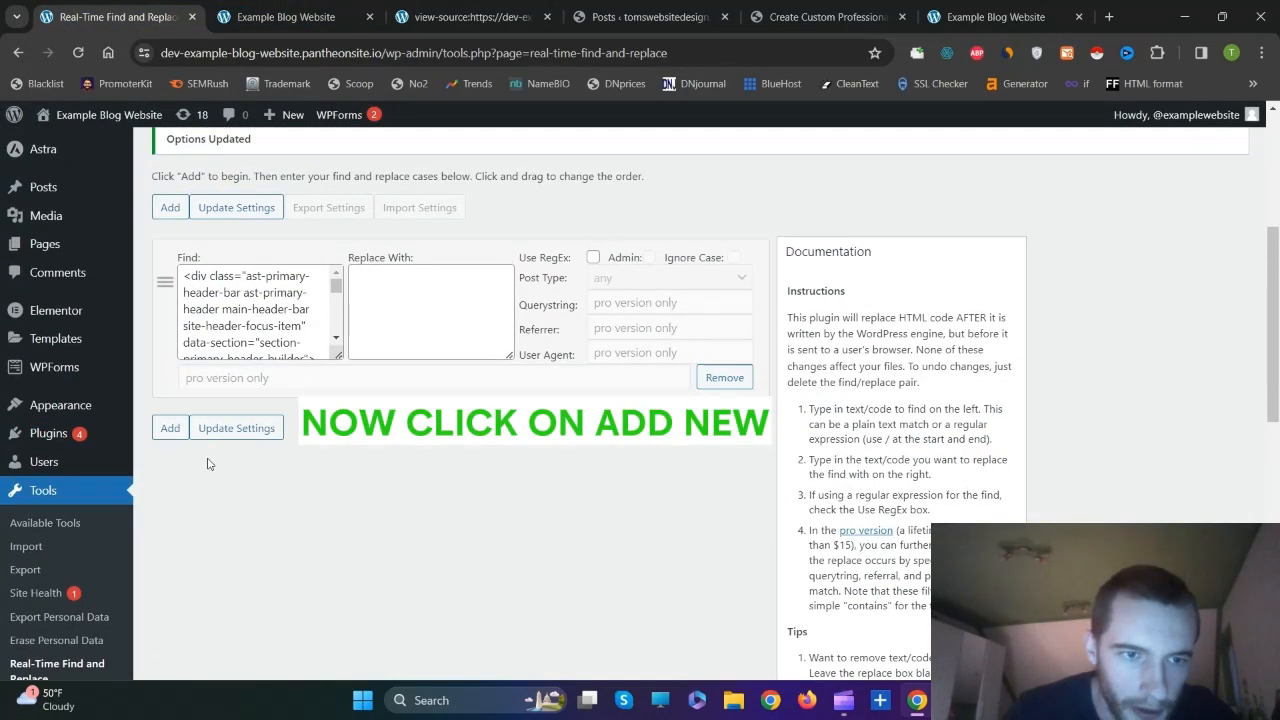
pyautogui.click(169, 426)
pyautogui.scroll(-2, 277, 491)
pyautogui.scroll(3, 230, 470)
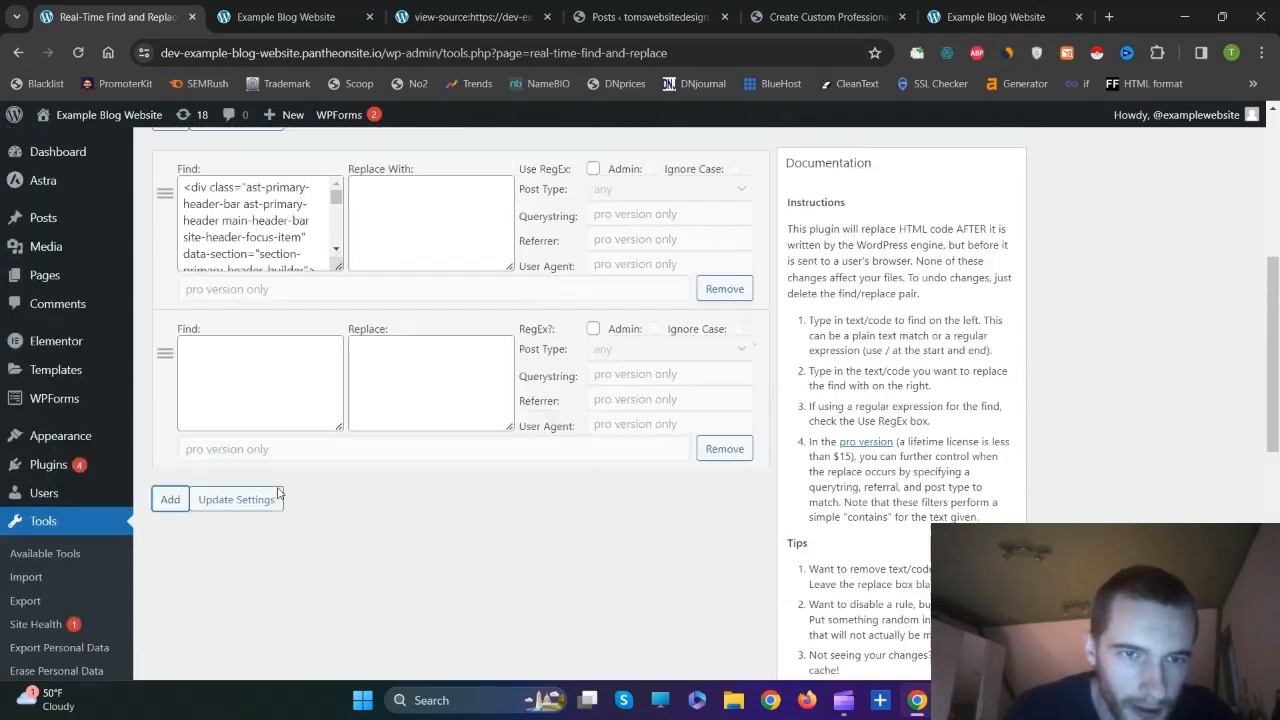
pyautogui.click(206, 476)
pyautogui.rightClick(202, 484)
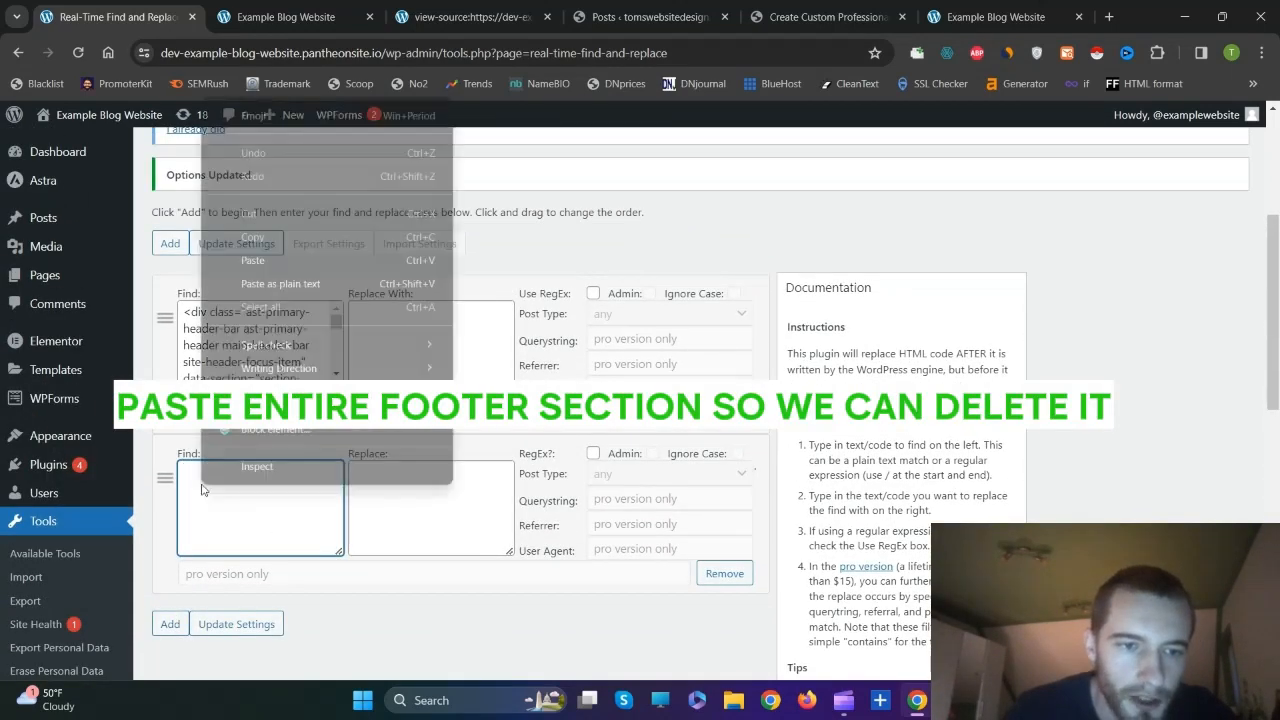
pyautogui.click(261, 259)
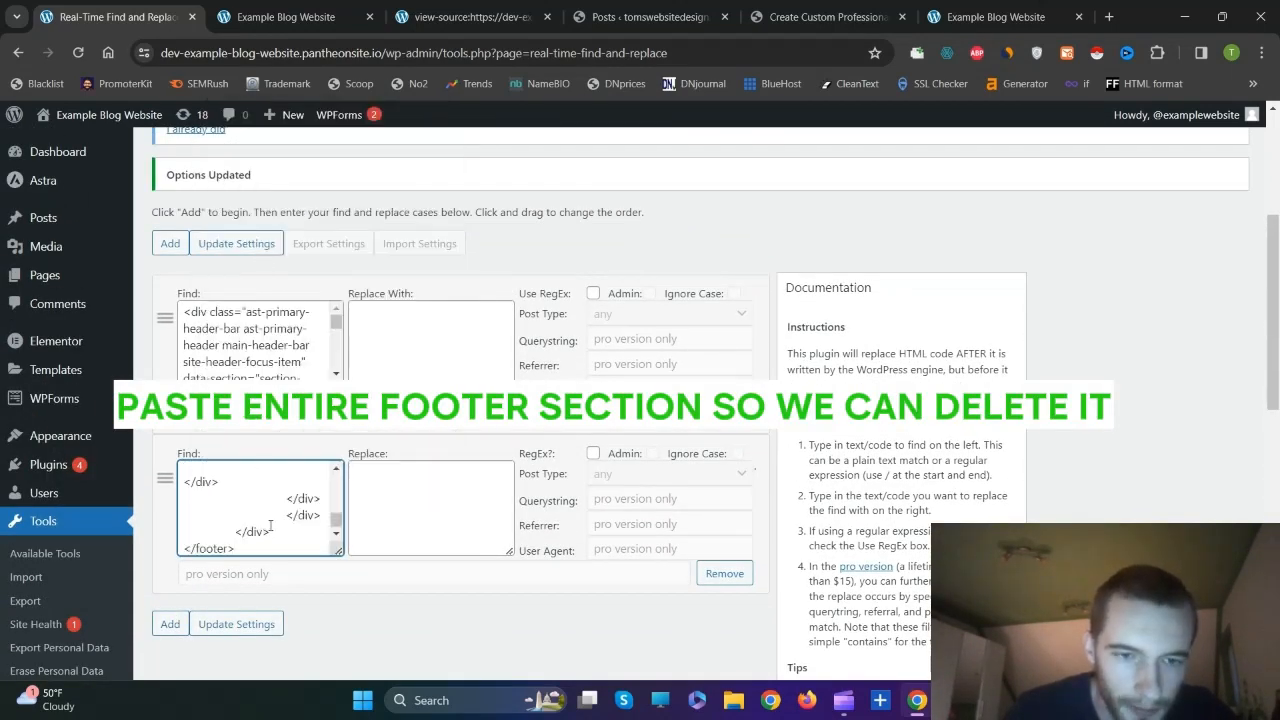
pyautogui.click(238, 627)
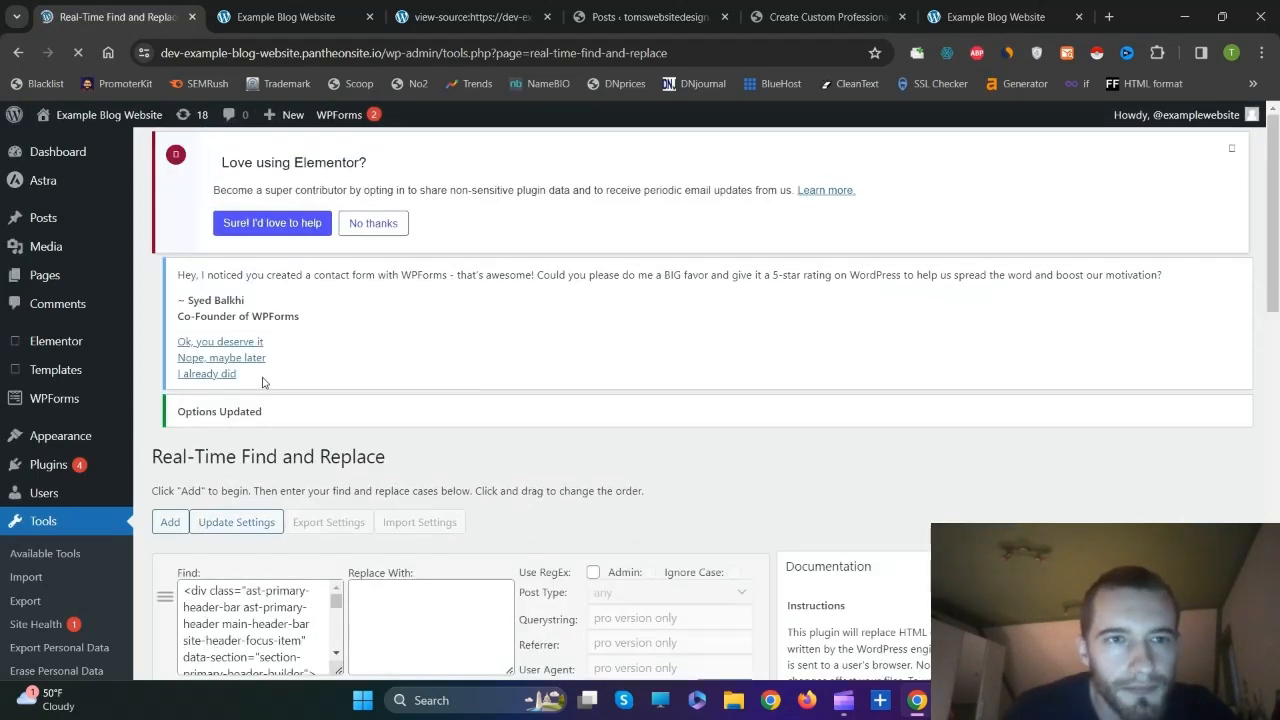
# Return to the homepage, close the developer tools, reload the page and check both its header and footer areas
pyautogui.click(285, 17)
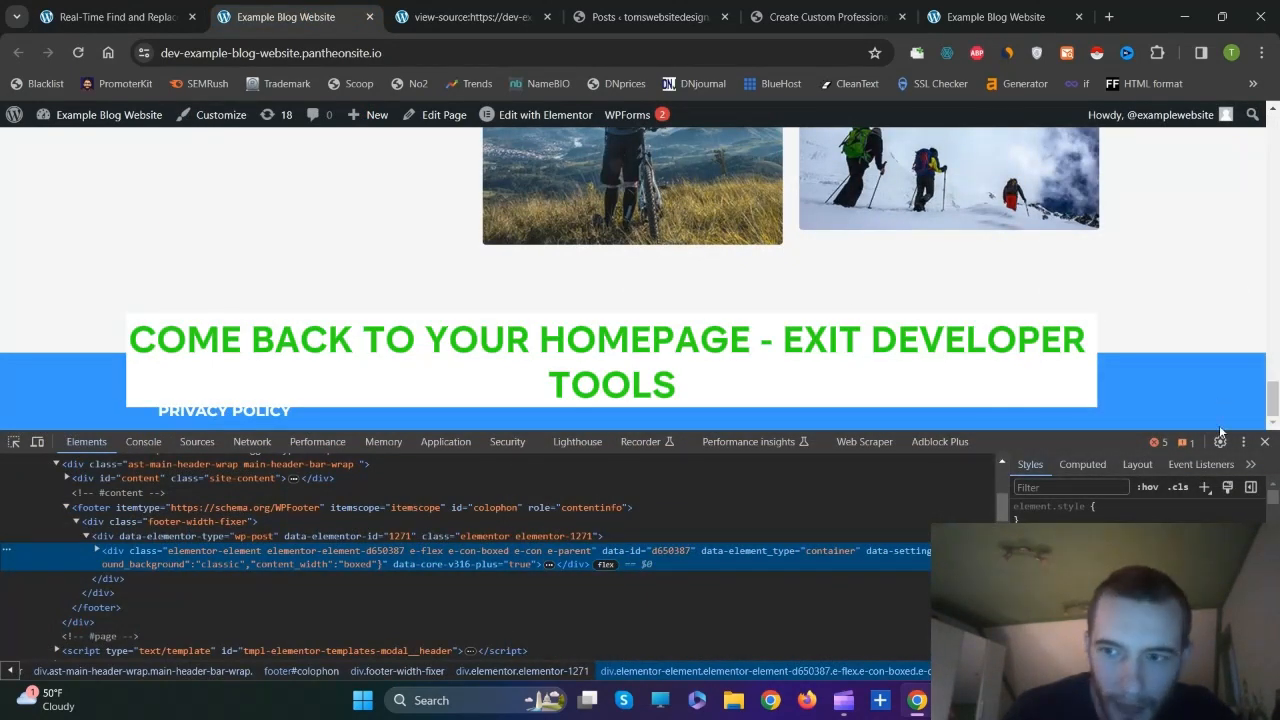
pyautogui.click(1266, 442)
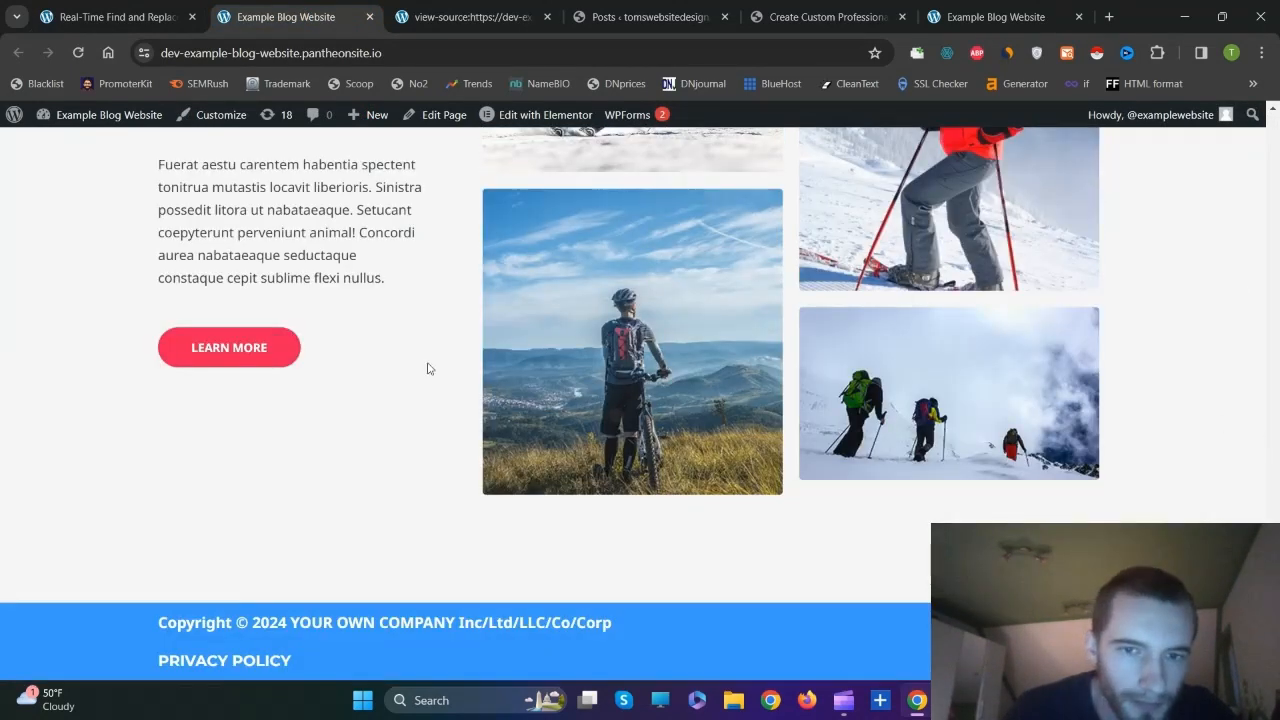
pyautogui.click(78, 52)
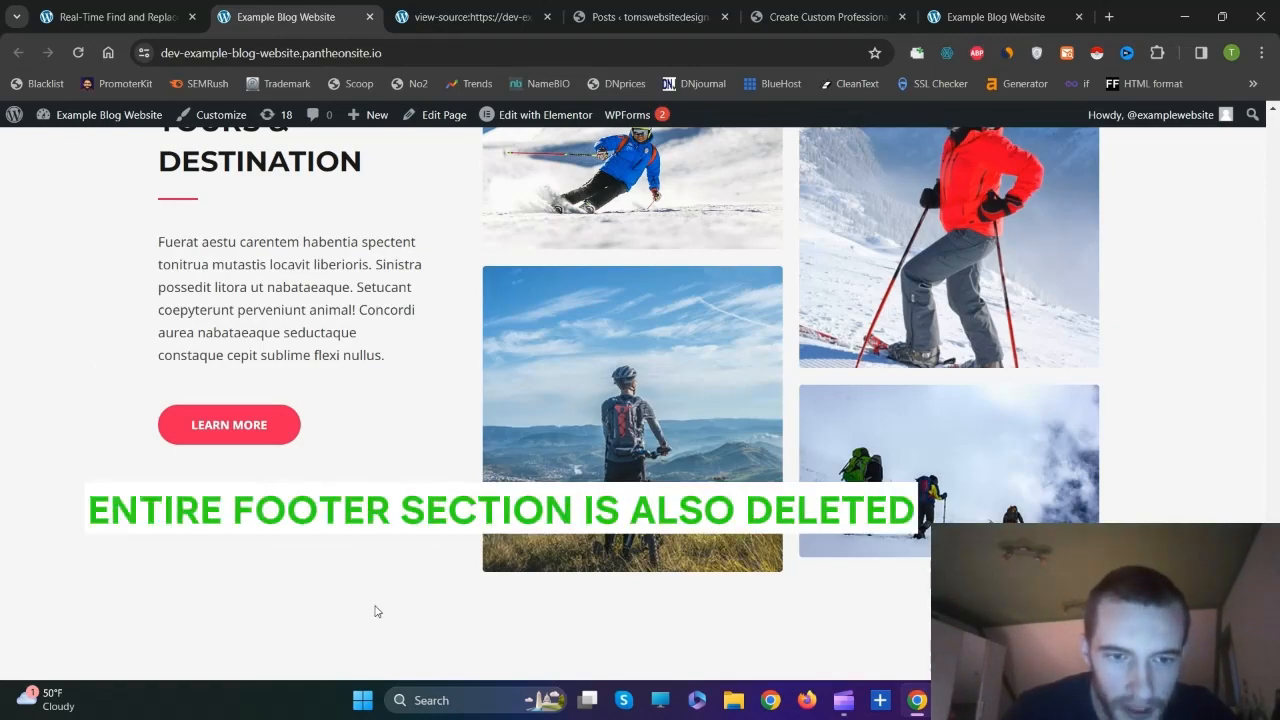
pyautogui.scroll(20, 1138, 512)
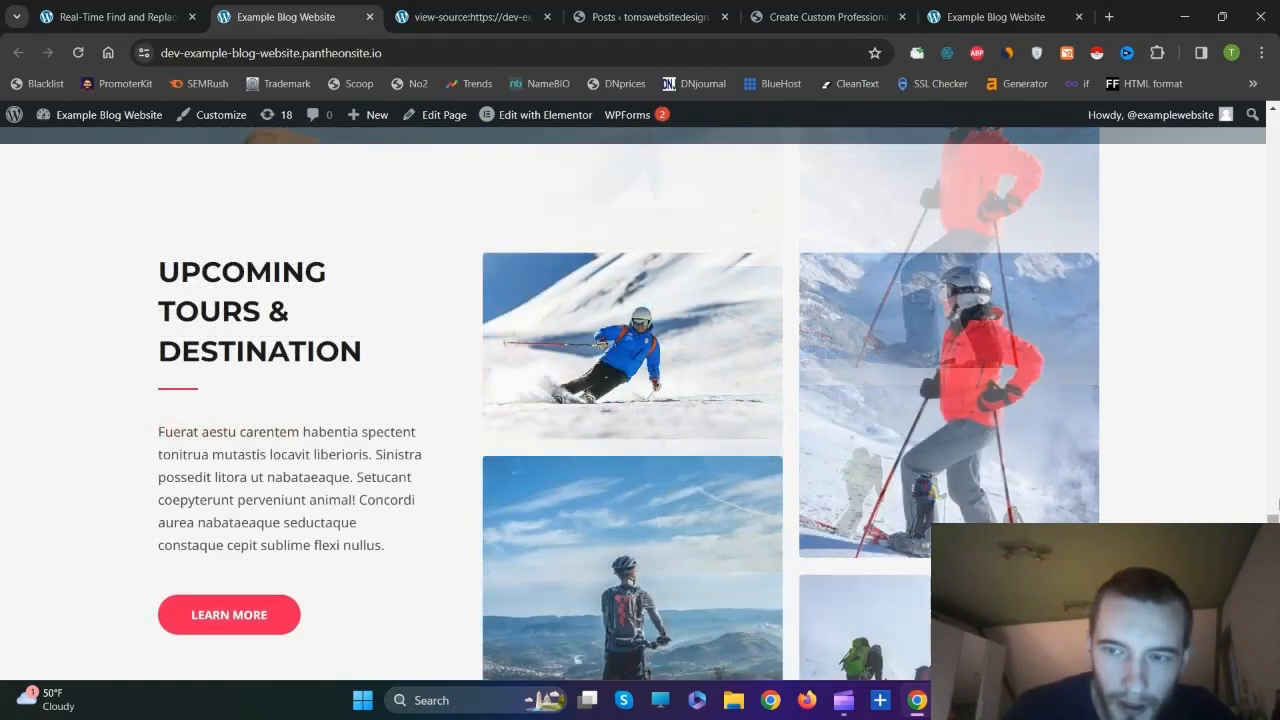
pyautogui.scroll(5, 1138, 516)
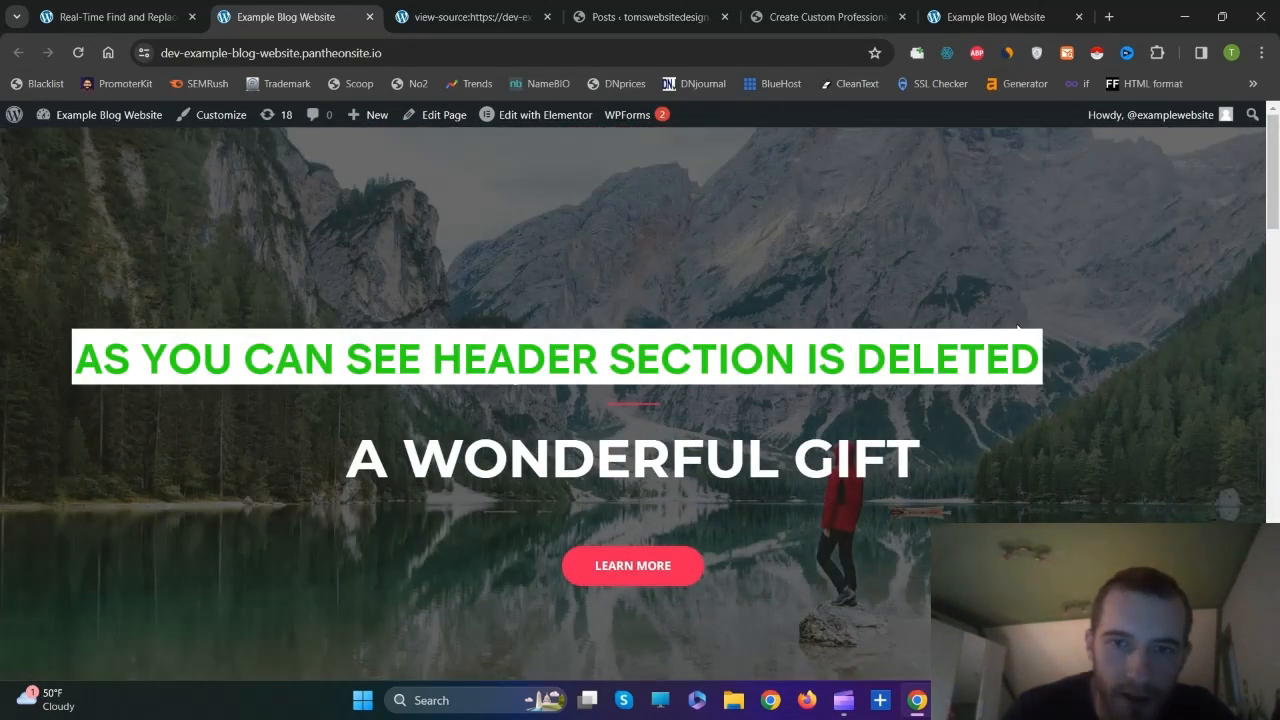
pyautogui.scroll(-8, 1062, 332)
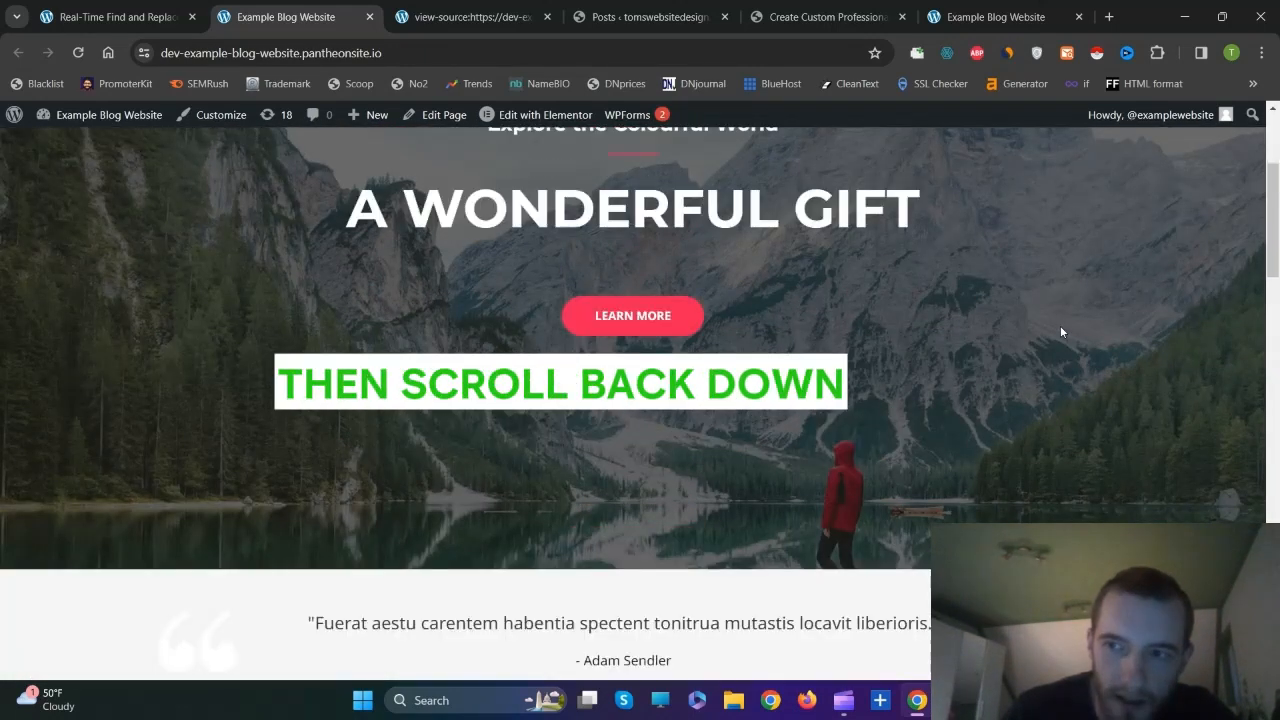
pyautogui.scroll(-15, 1062, 332)
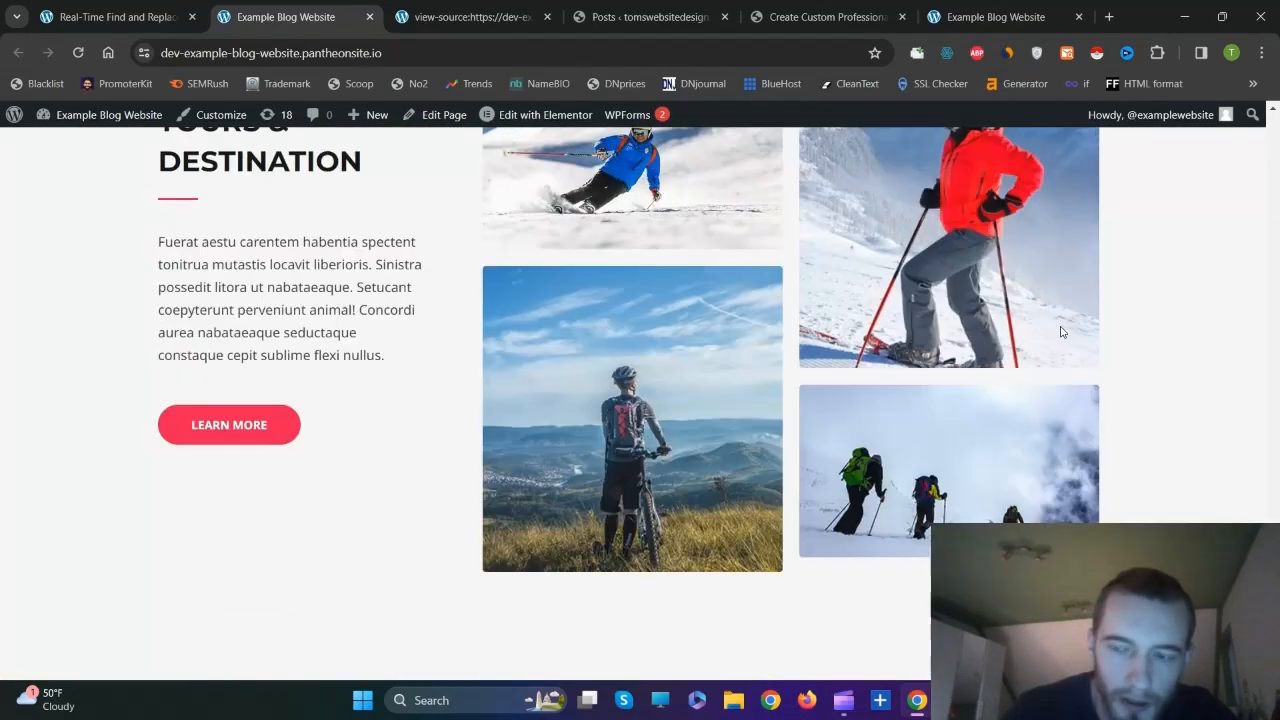